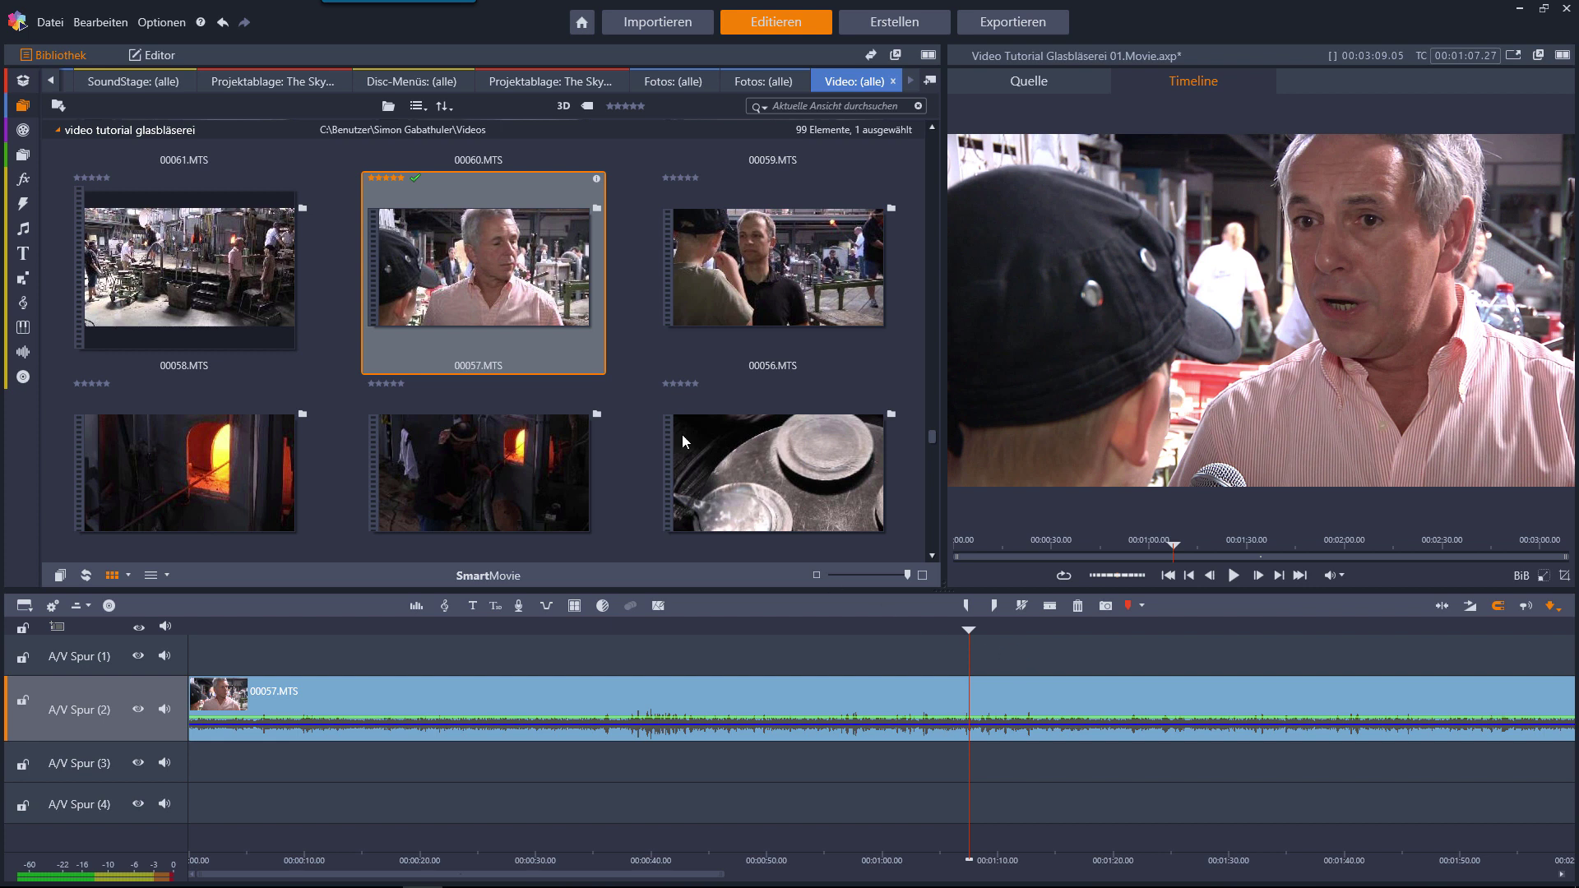
Step: Open the audio channel mixer (Kanalmischer) for the 00057.MTS clip and play a passage with the Standard stereo setting
mouse_move(540, 290)
left_click_drag(723, 874, 1170, 873)
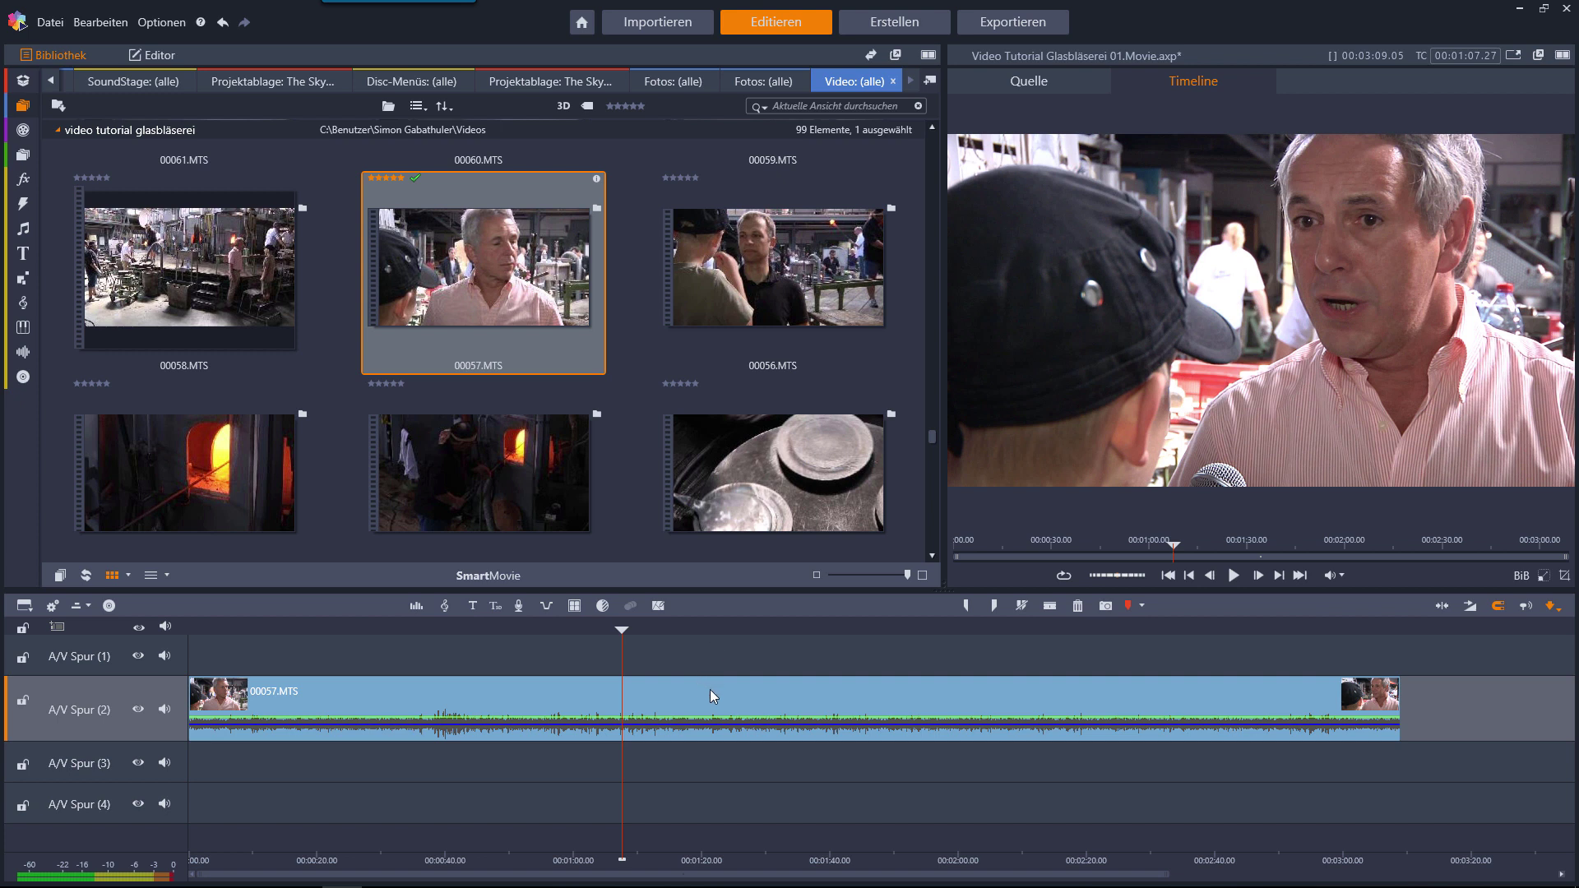
left_click(743, 695)
left_click(159, 55)
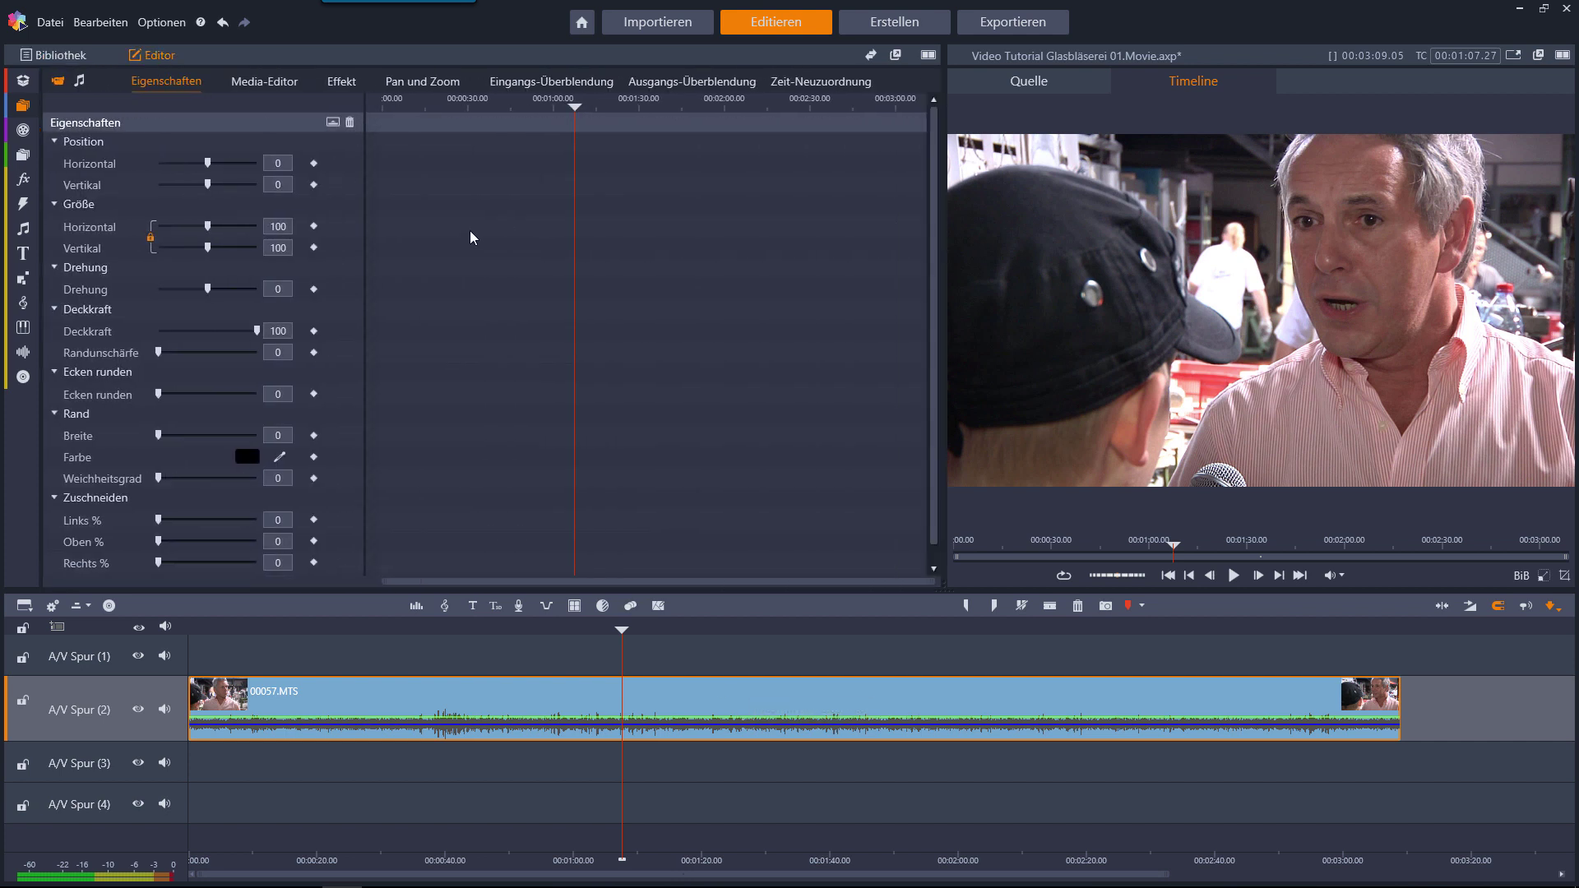
left_click(80, 81)
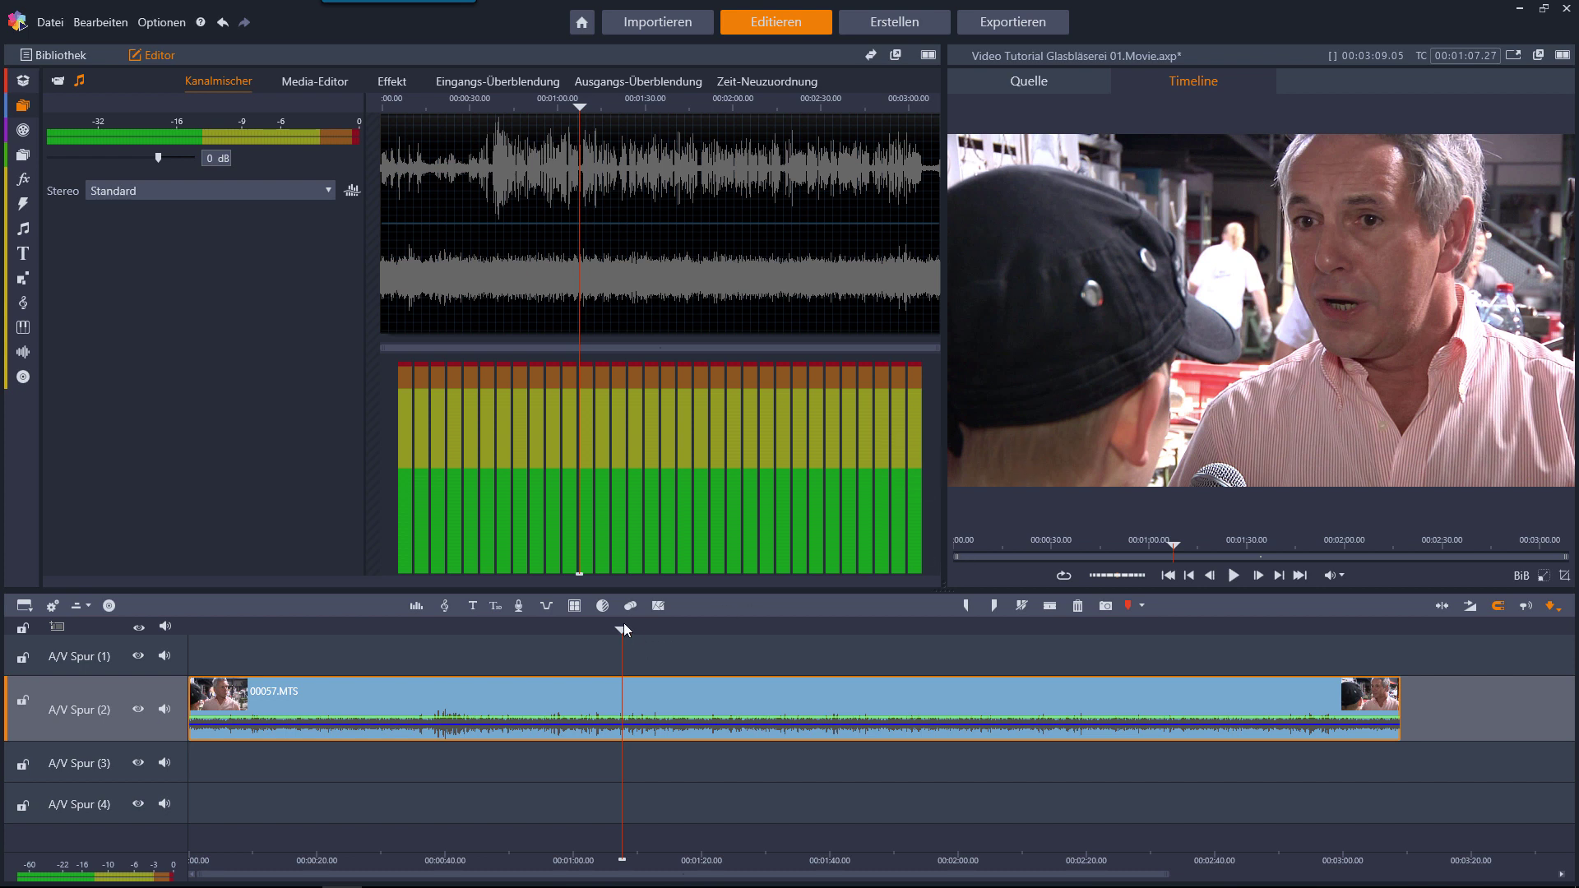
left_click(1234, 575)
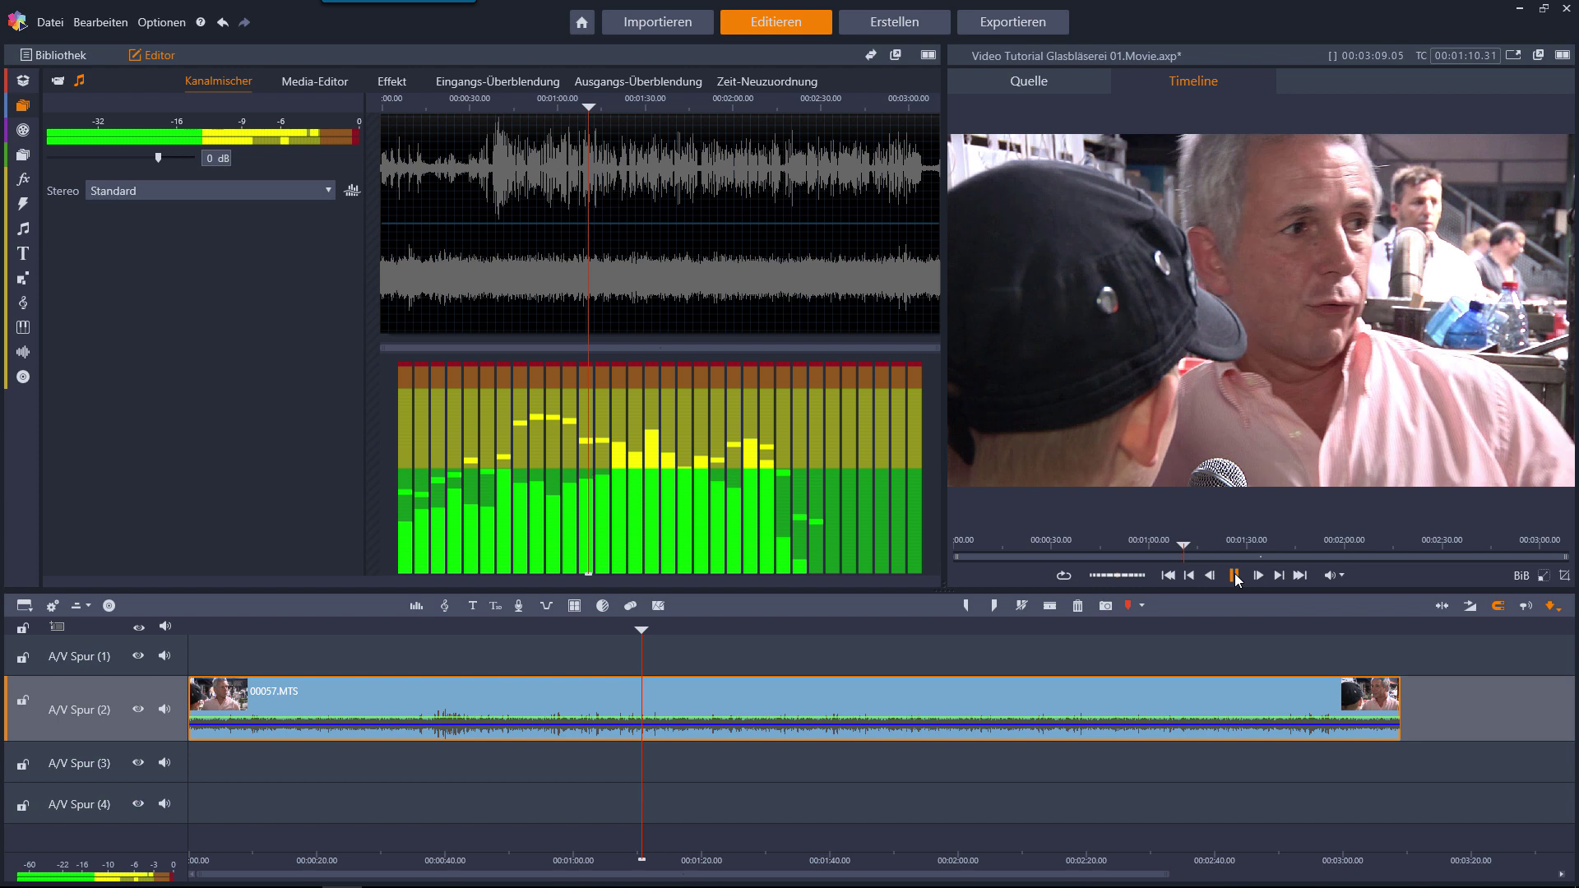
left_click(1234, 575)
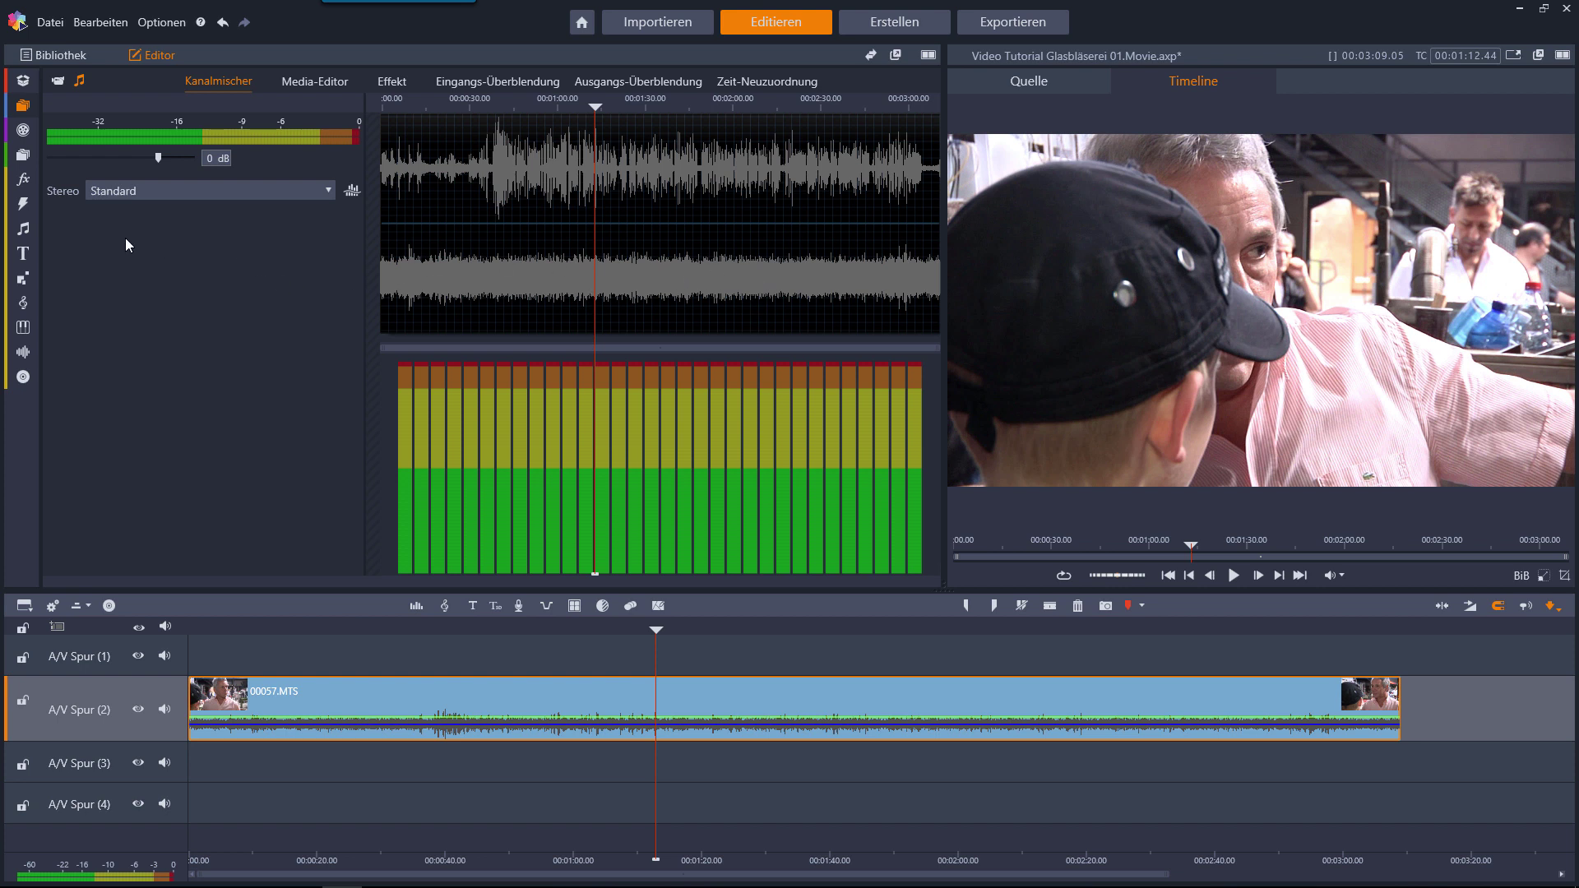
Step: Set the clip's stereo preset to Rechts auf Dual-Mono and play the passage from about 00:01:07 to hear it
left_click(299, 194)
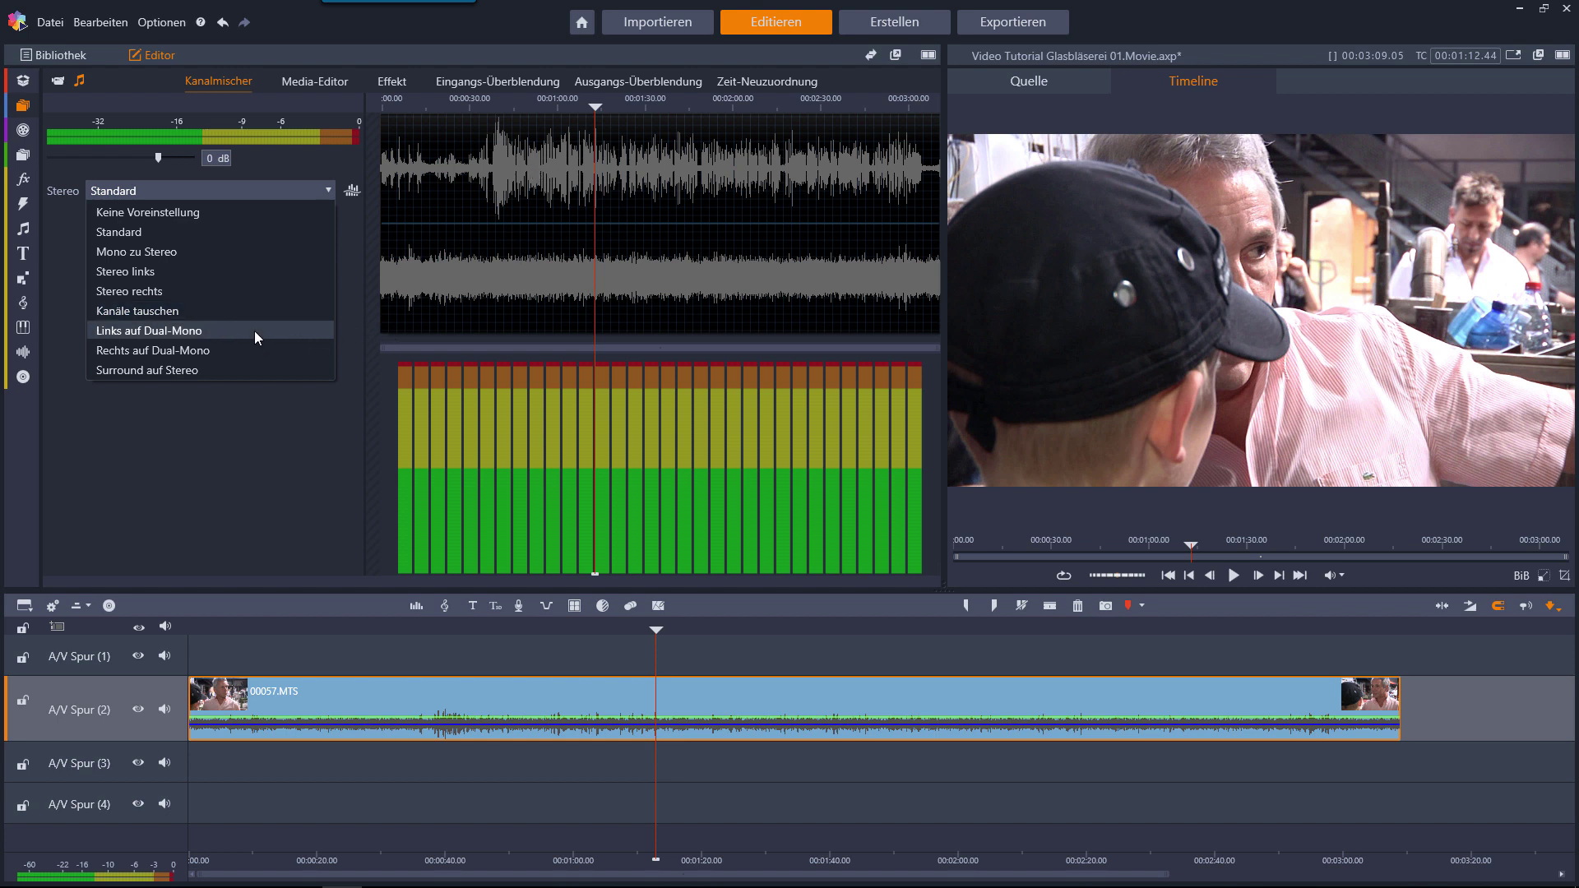
left_click(206, 351)
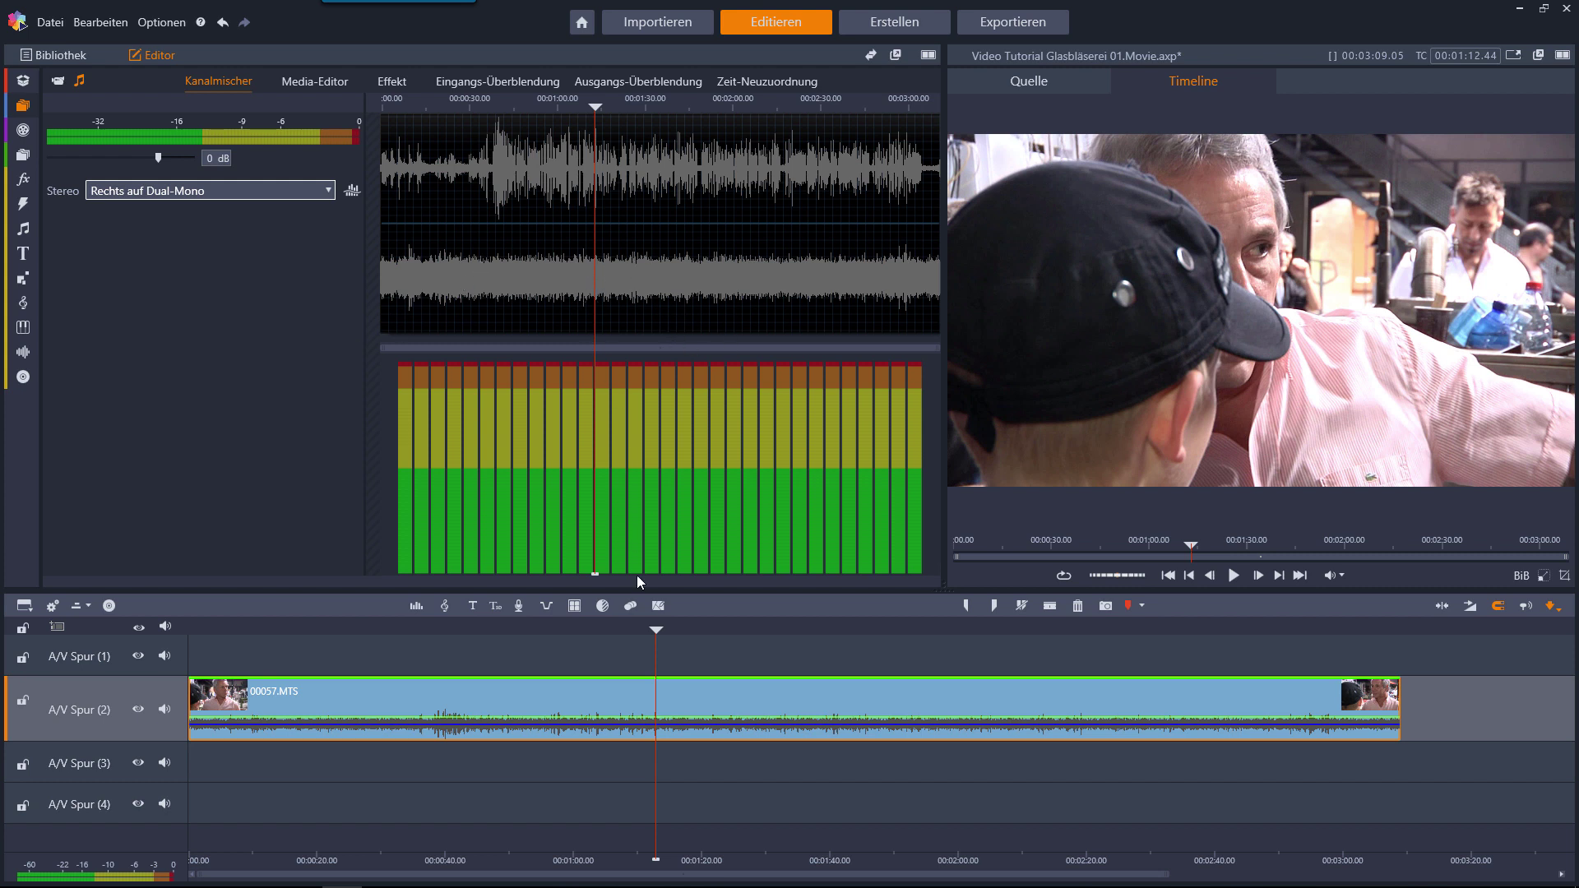
left_click_drag(618, 630, 620, 630)
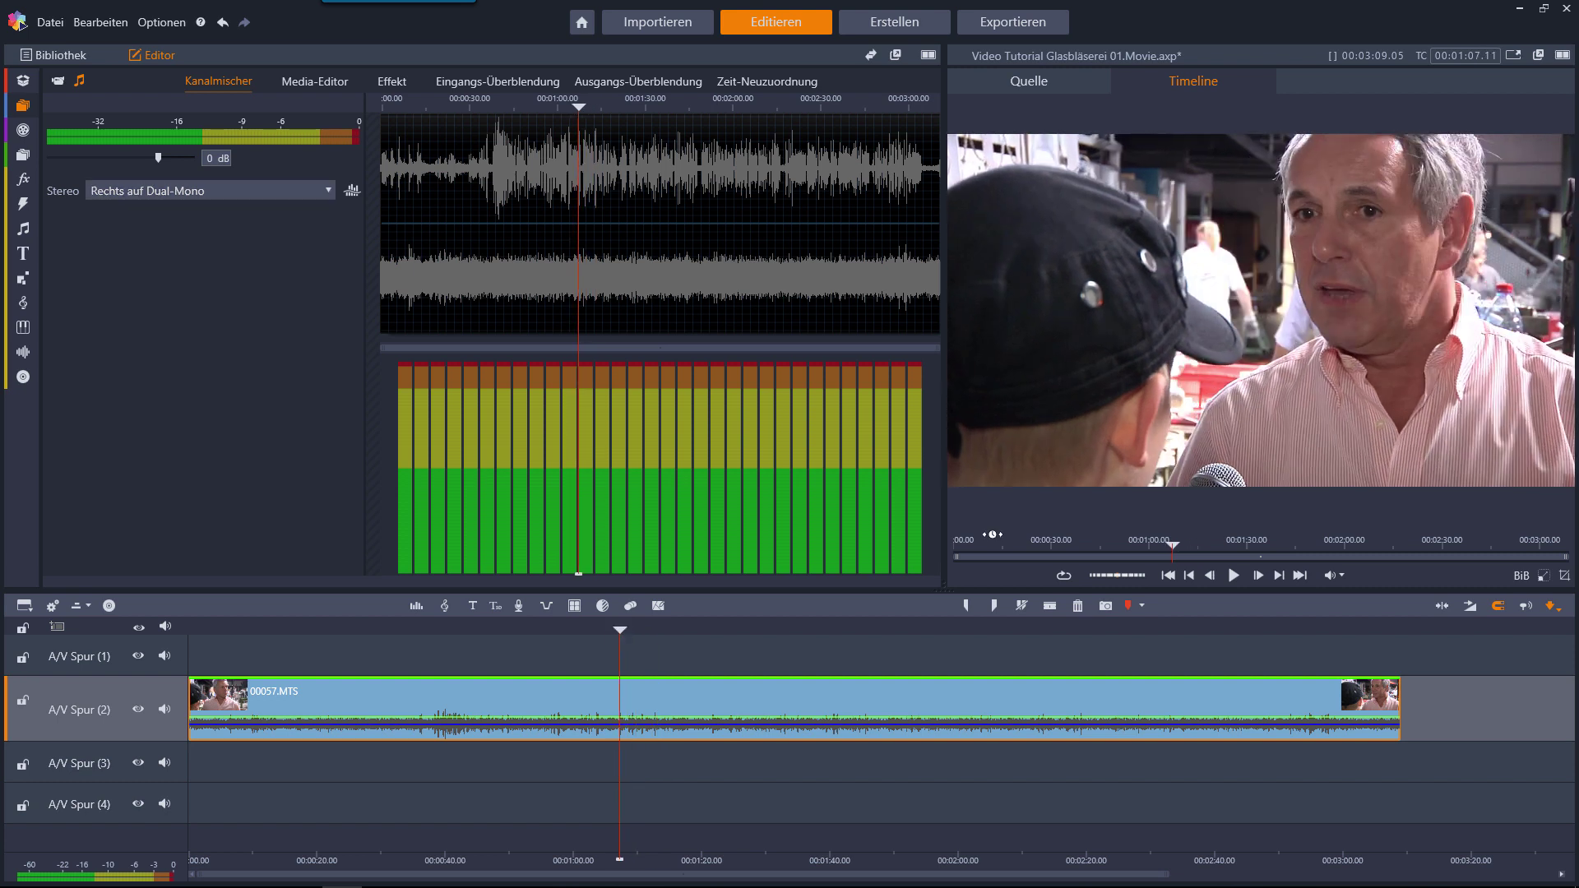
key("space")
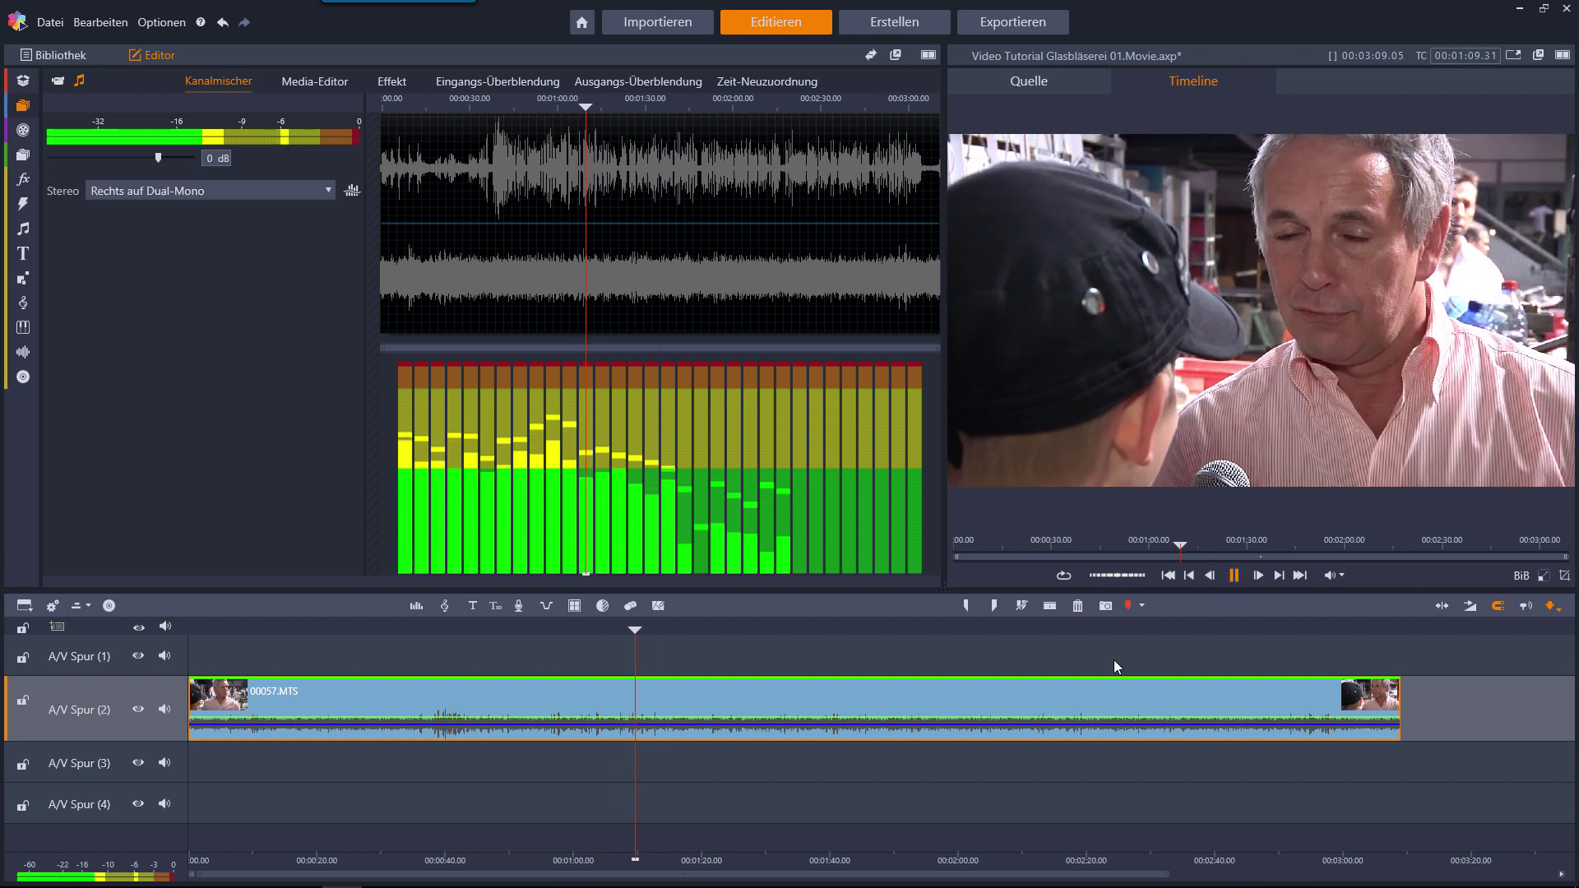
left_click(1234, 578)
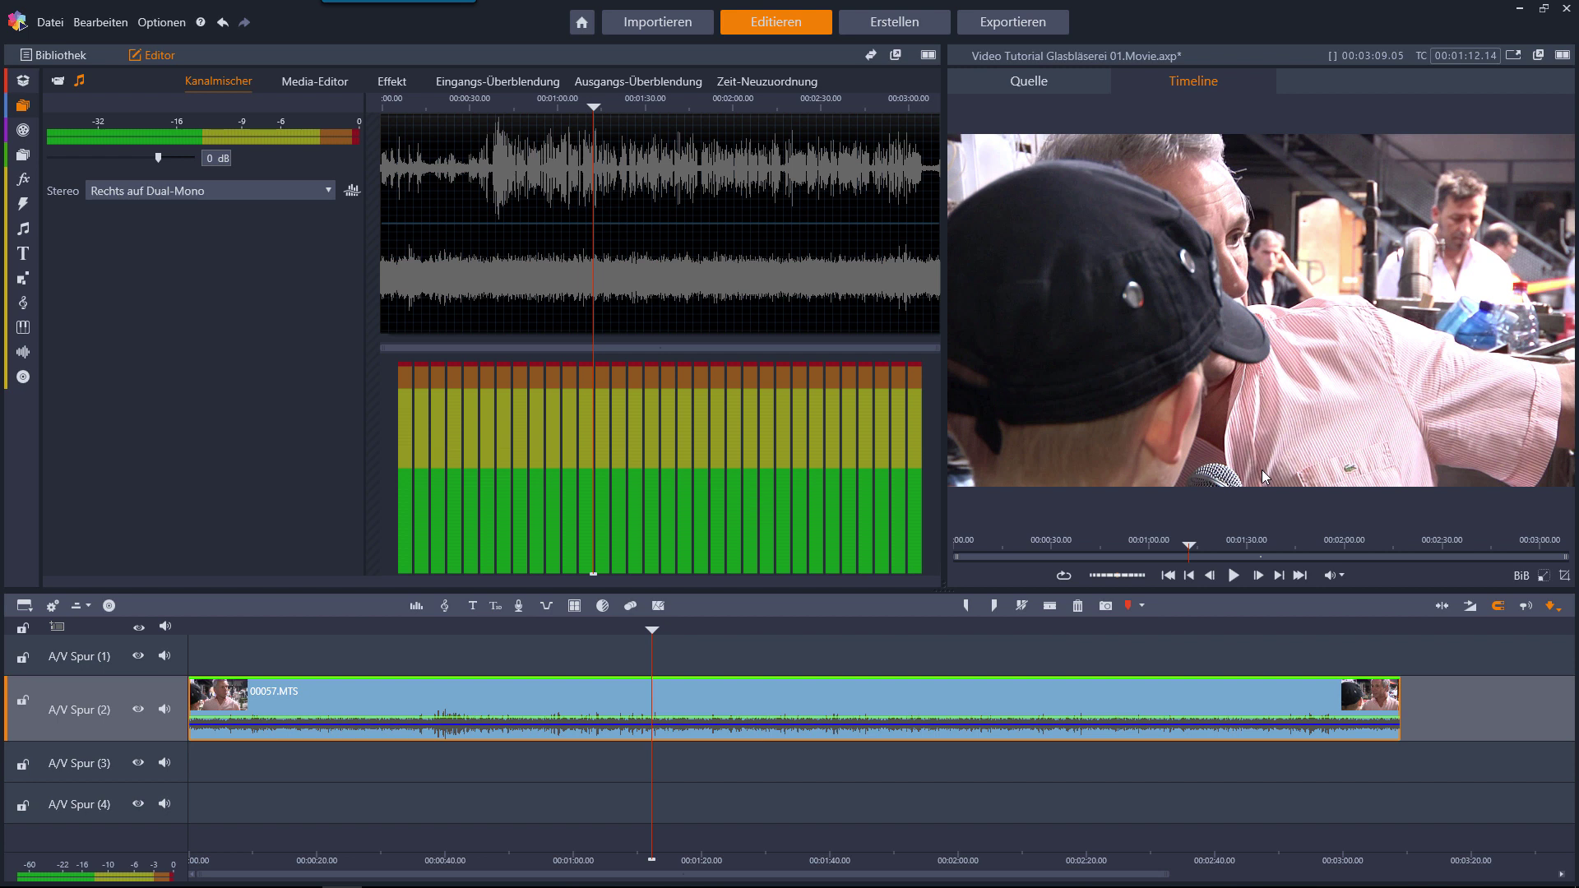
Step: Set the clip's stereo preset to Links auf Dual-Mono and play the interview to check the sound
left_click(197, 195)
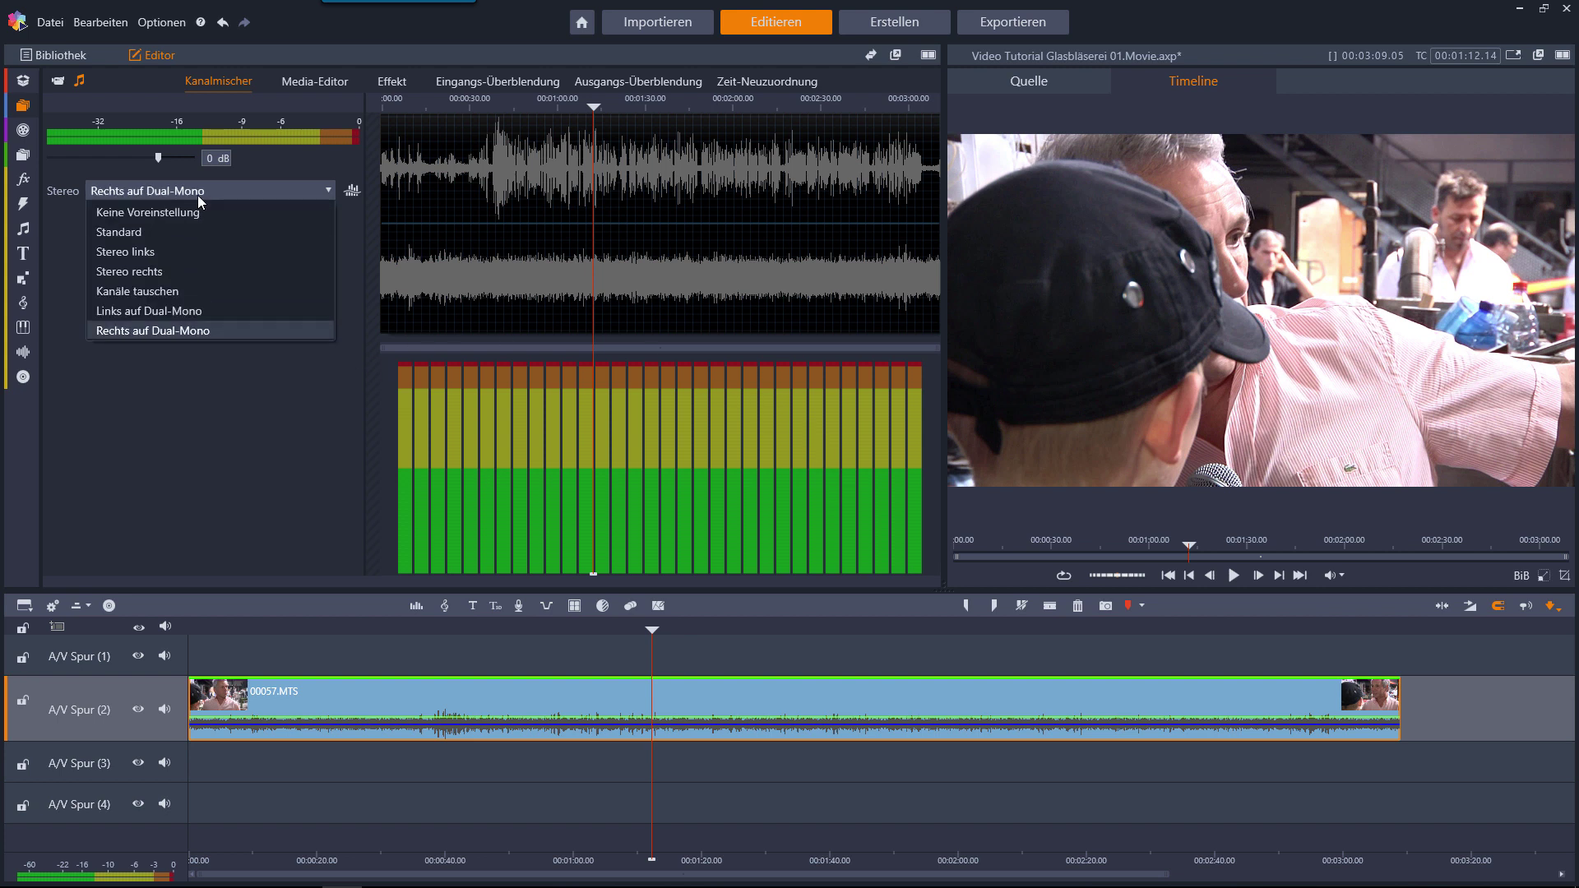
left_click(188, 327)
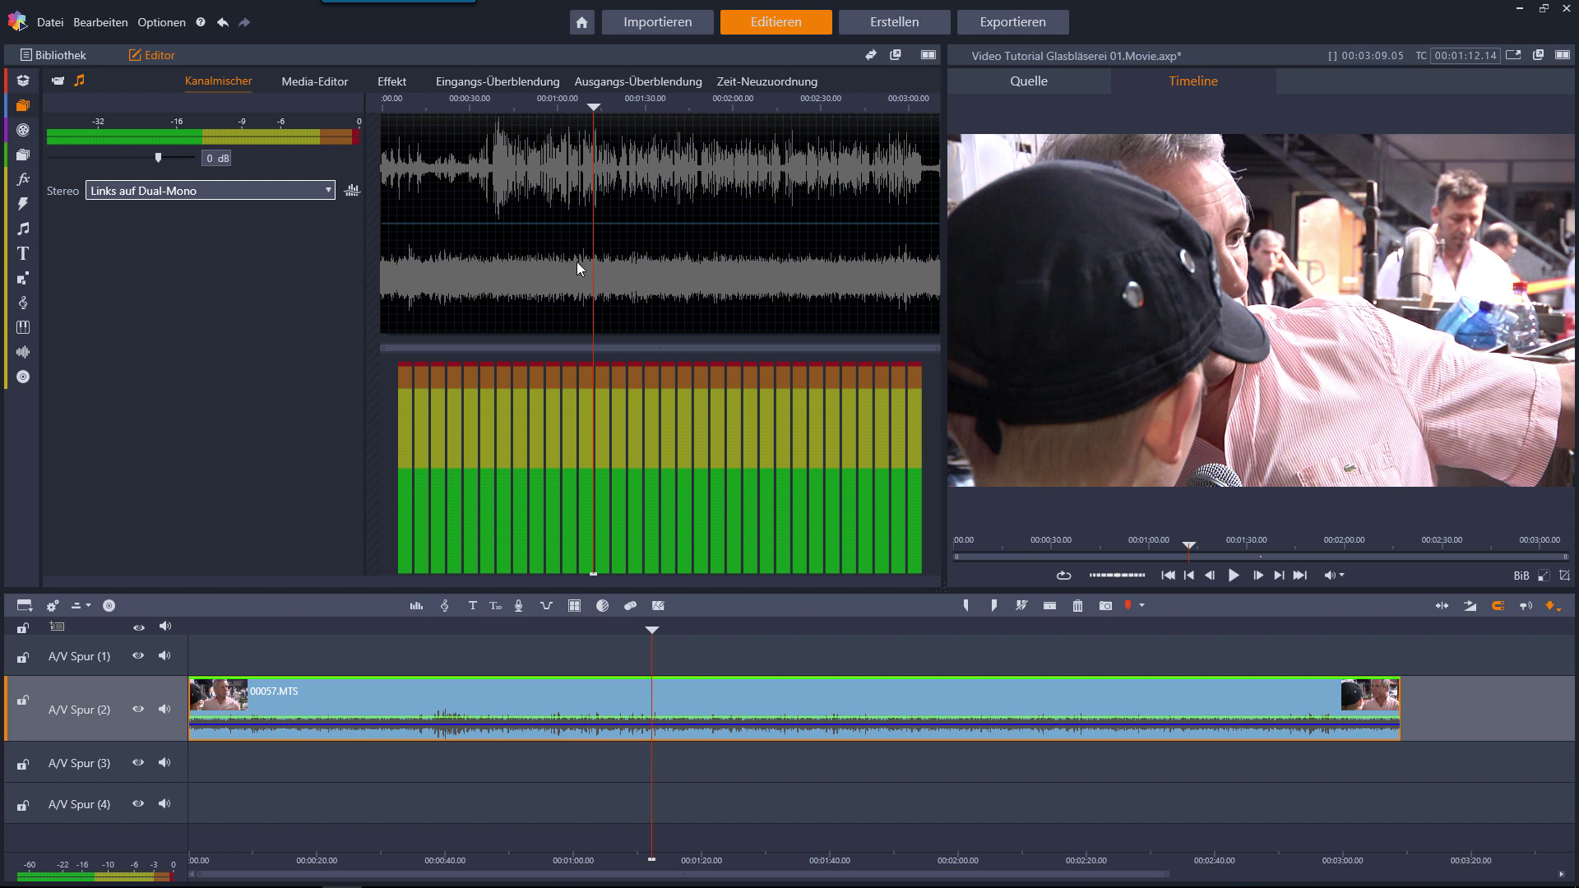
left_click(1233, 574)
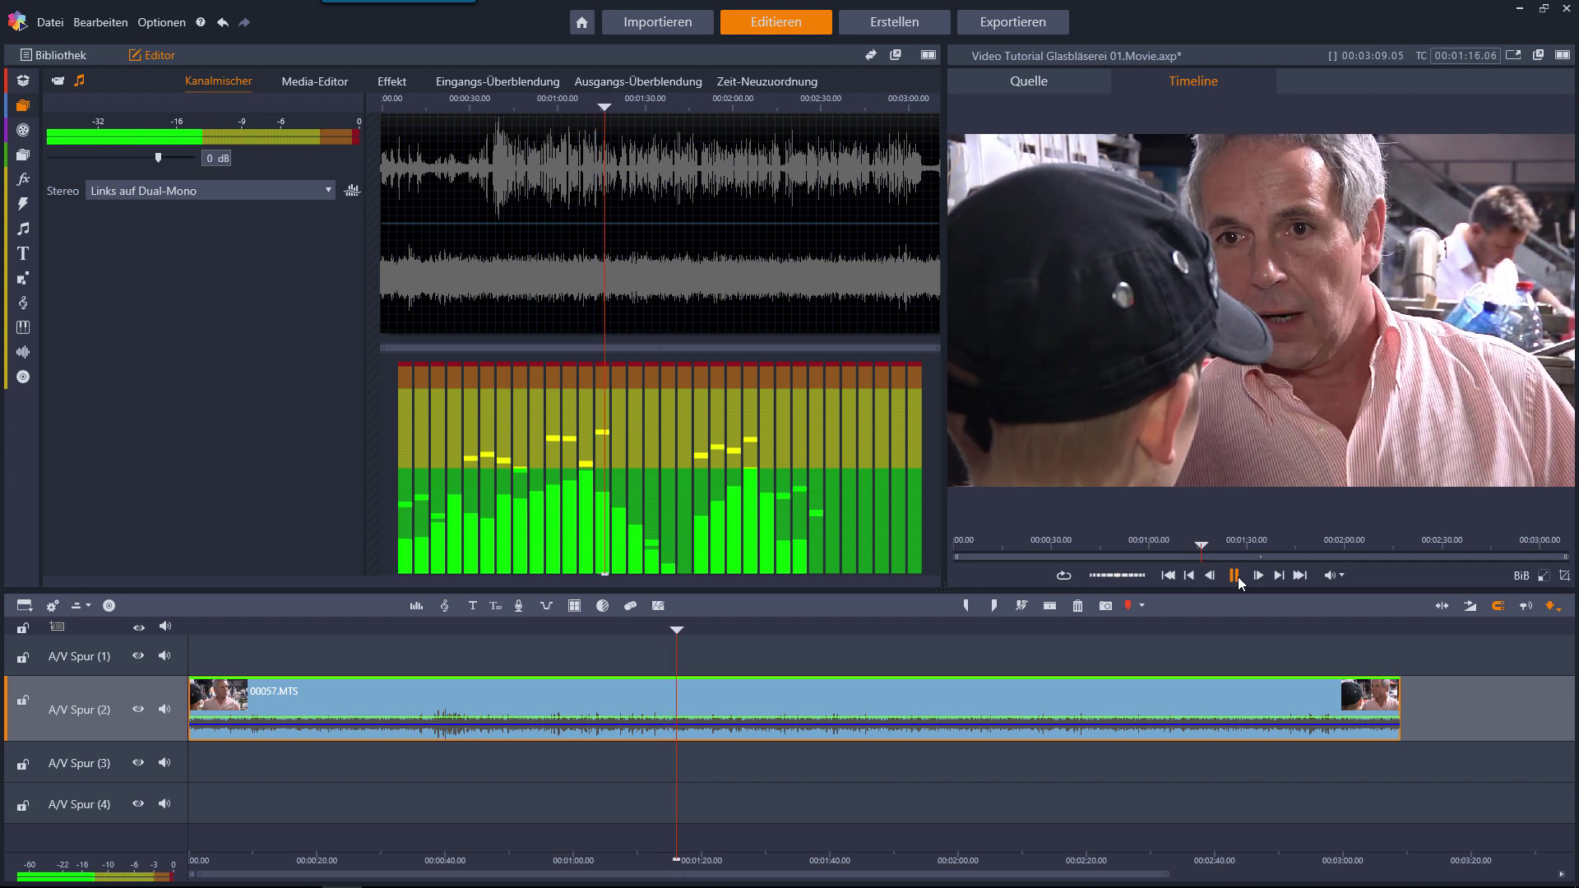
left_click(1233, 574)
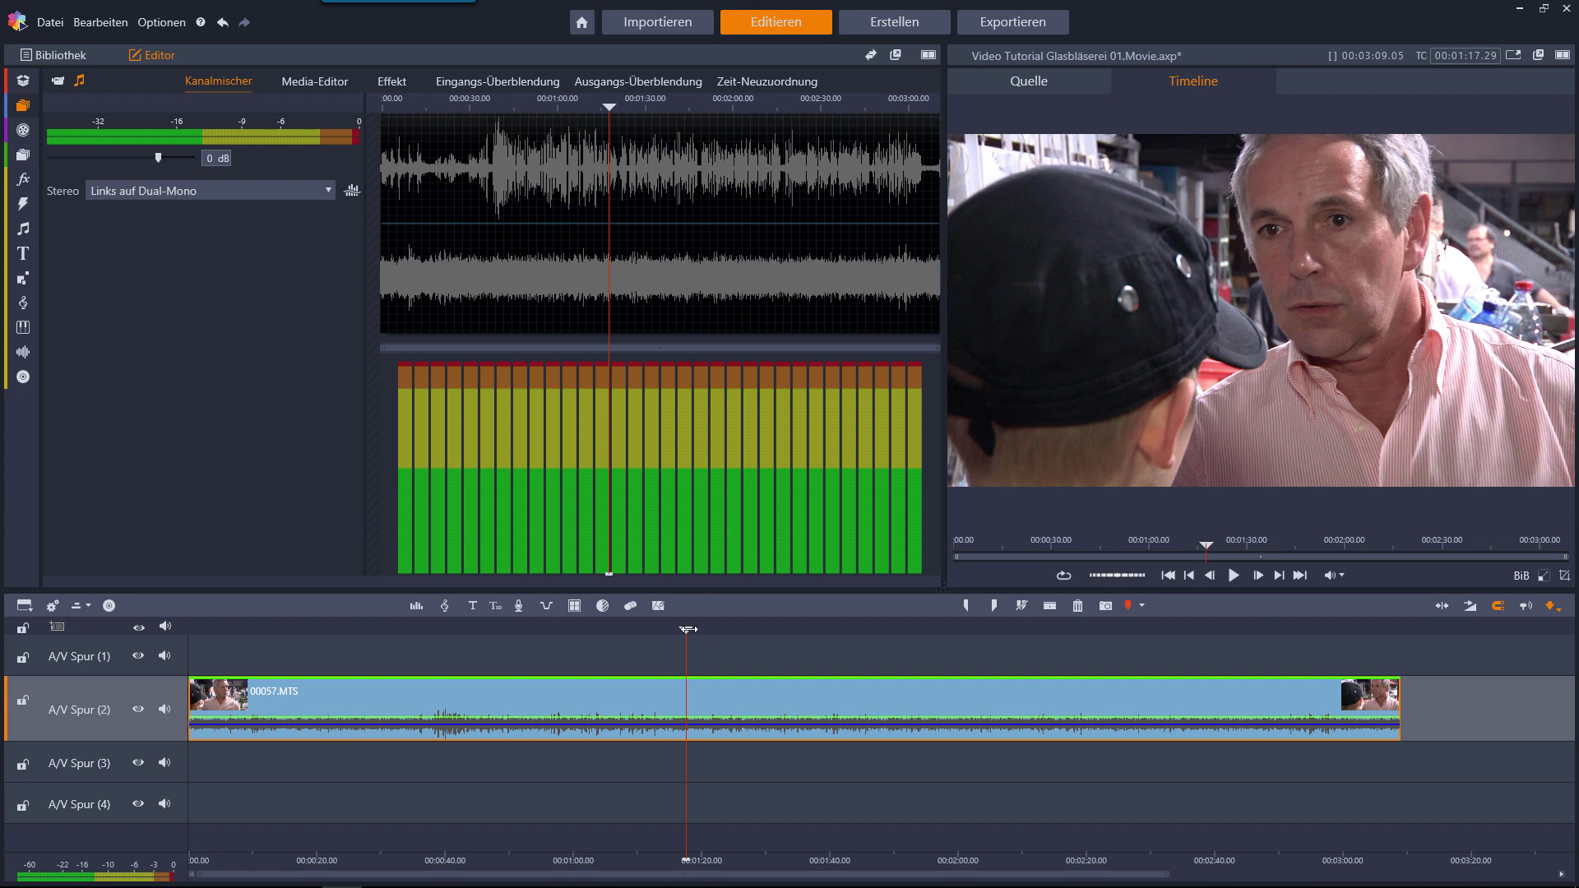
left_click_drag(687, 629, 666, 630)
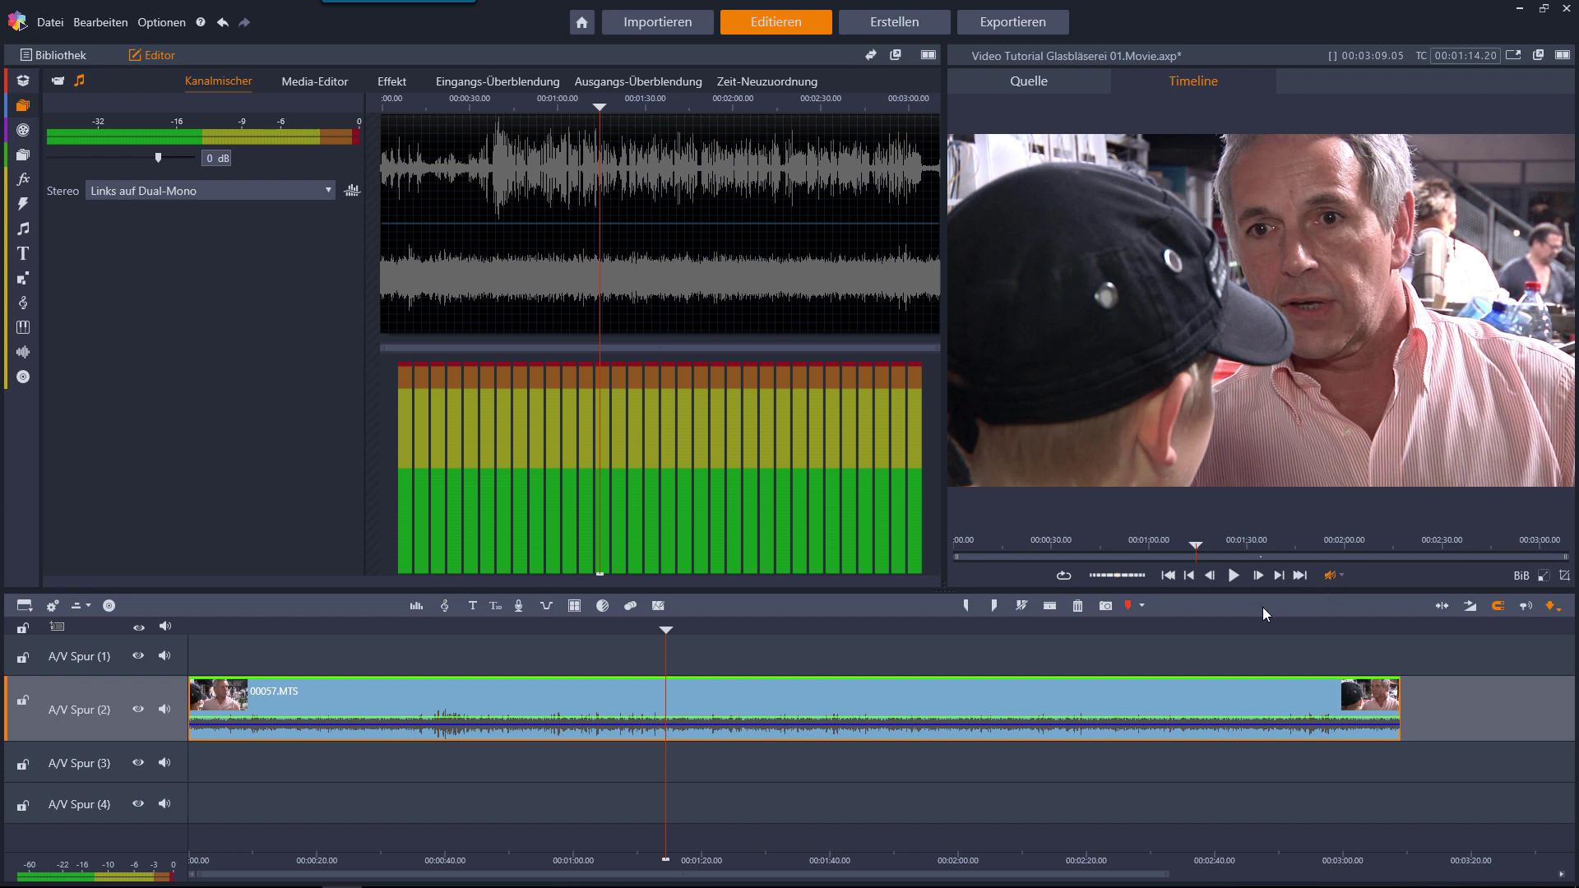
left_click(1234, 576)
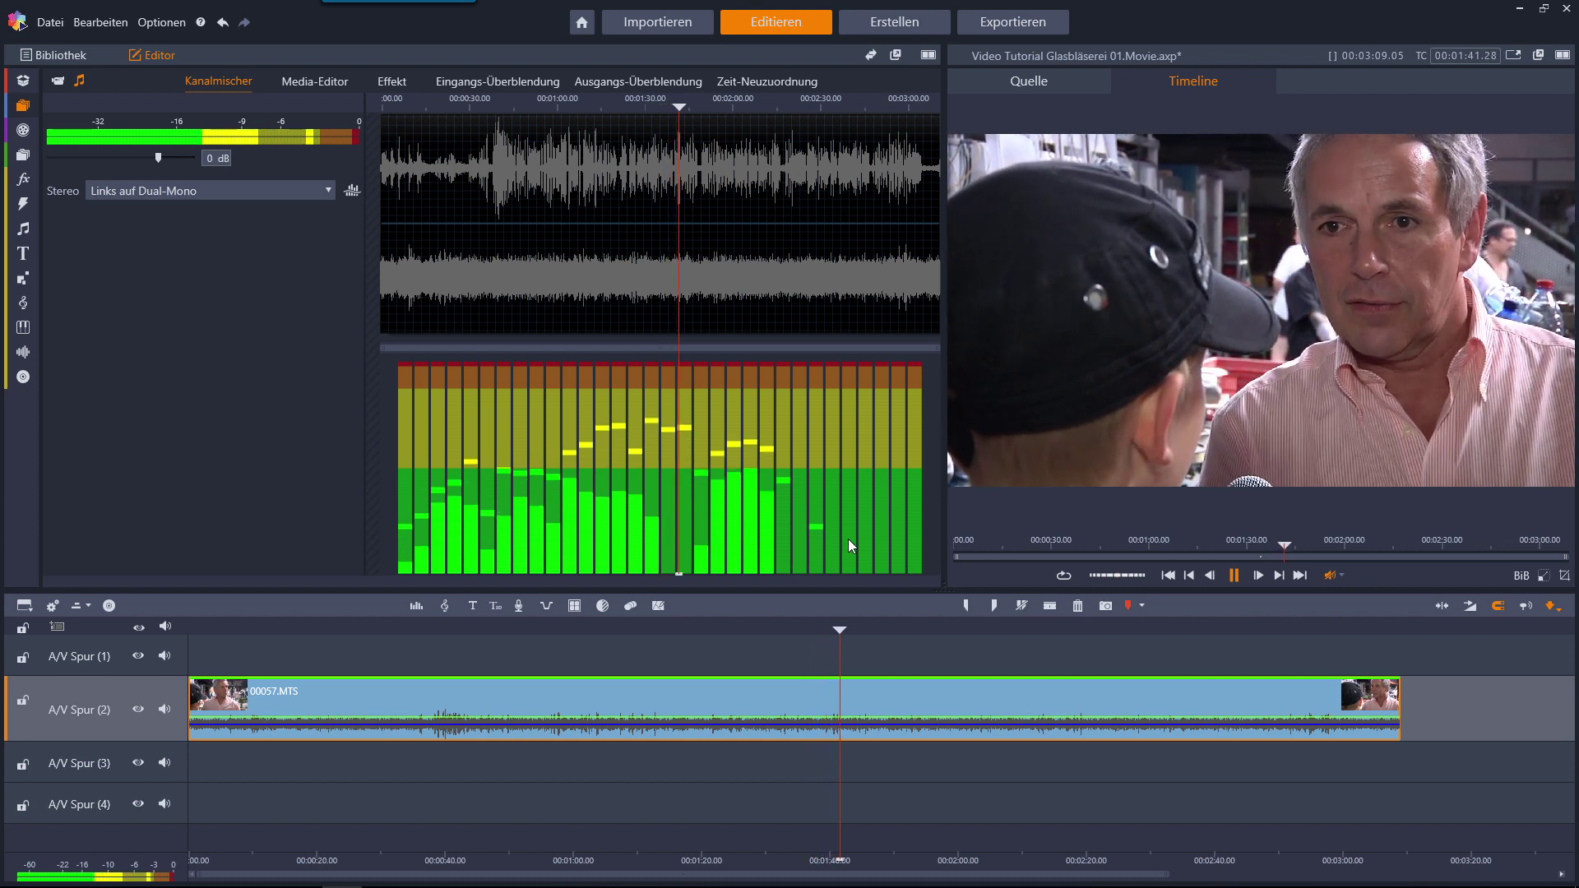
key("space")
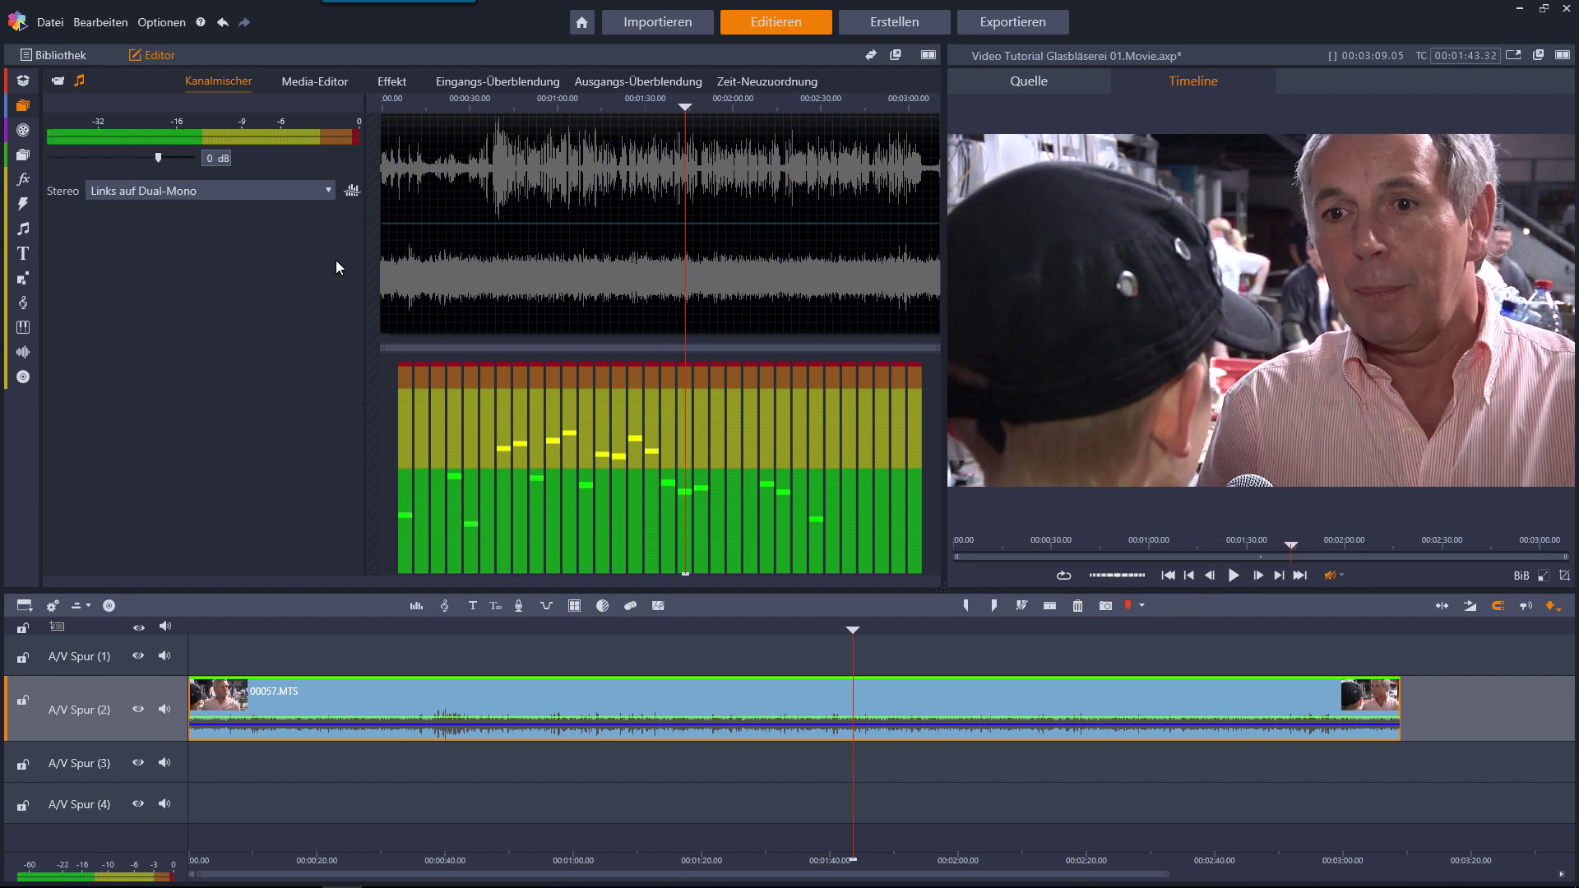
Step: Open the Equalizer in the clip's audio Media-Editor and play the sound with no equalizer preset applied
left_click(285, 192)
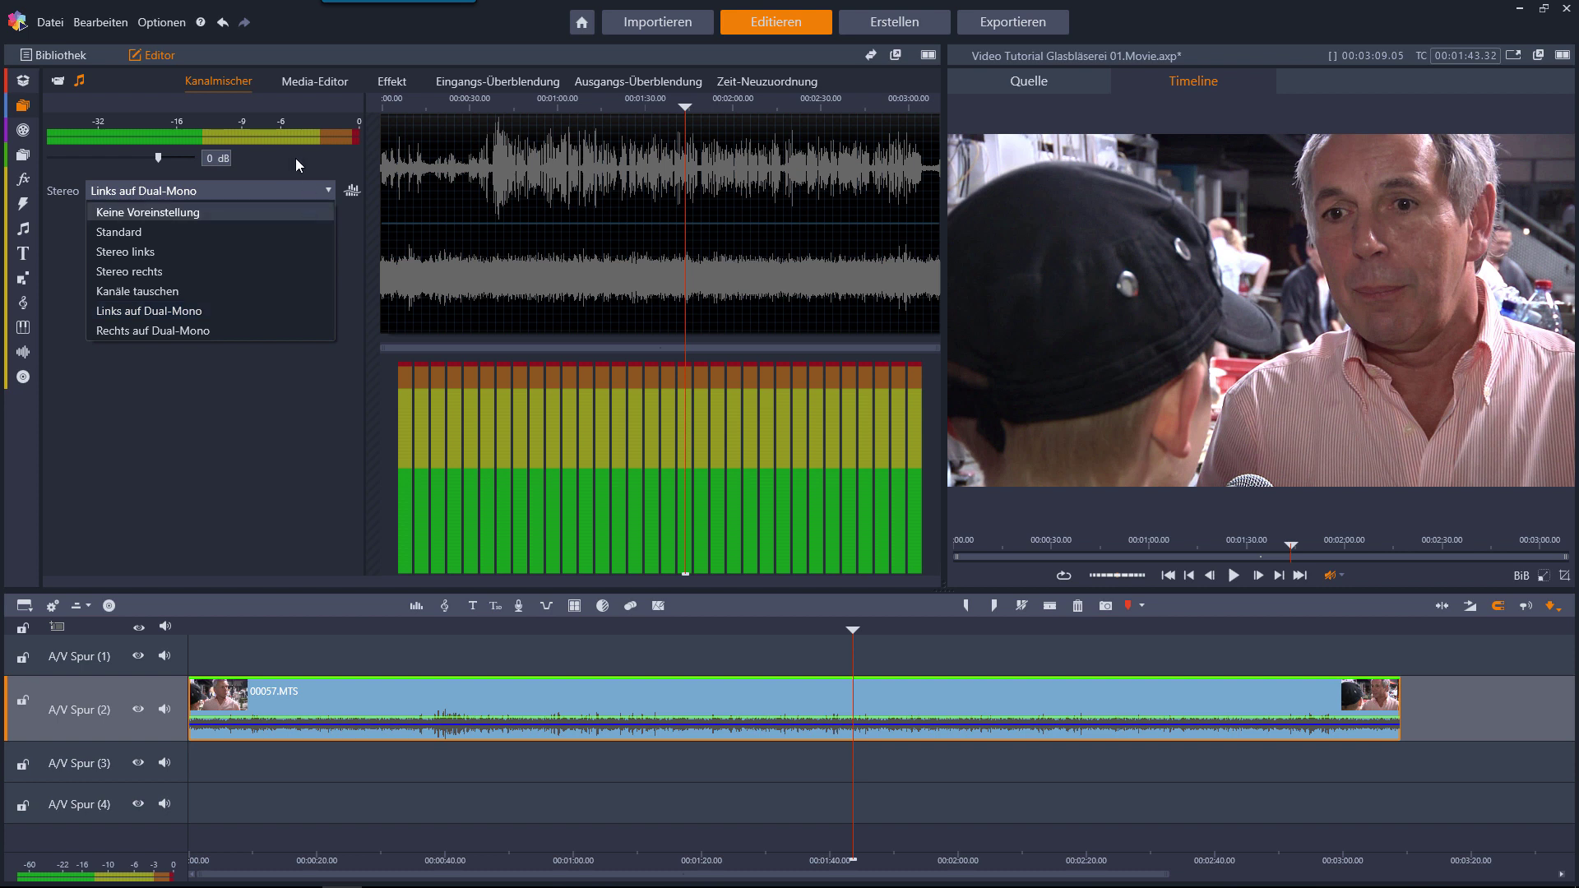
left_click(322, 82)
left_click(325, 79)
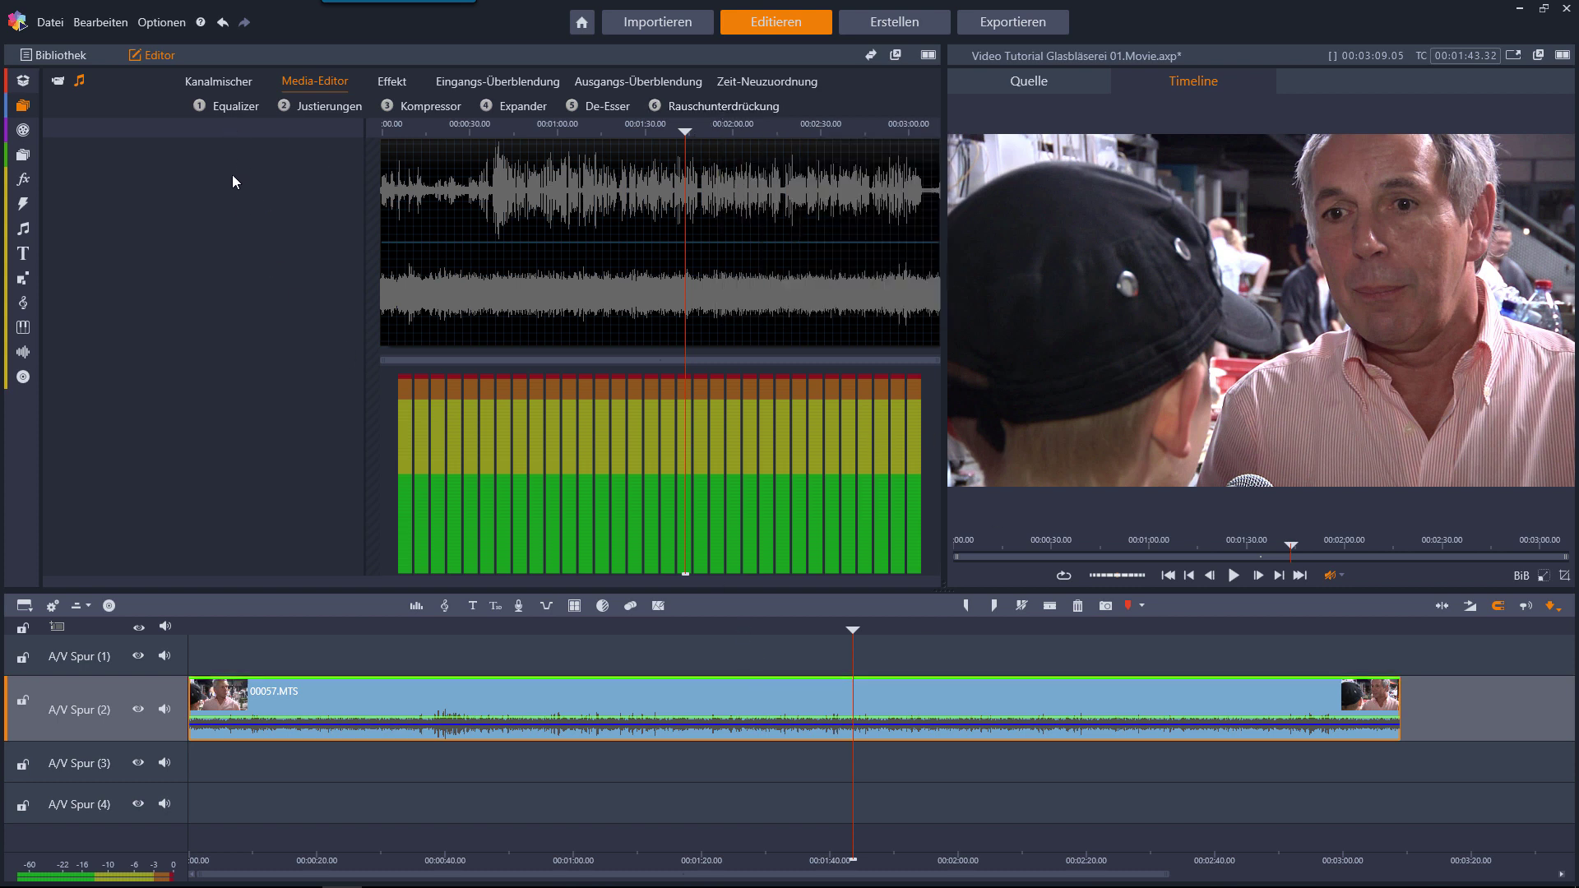
left_click(233, 106)
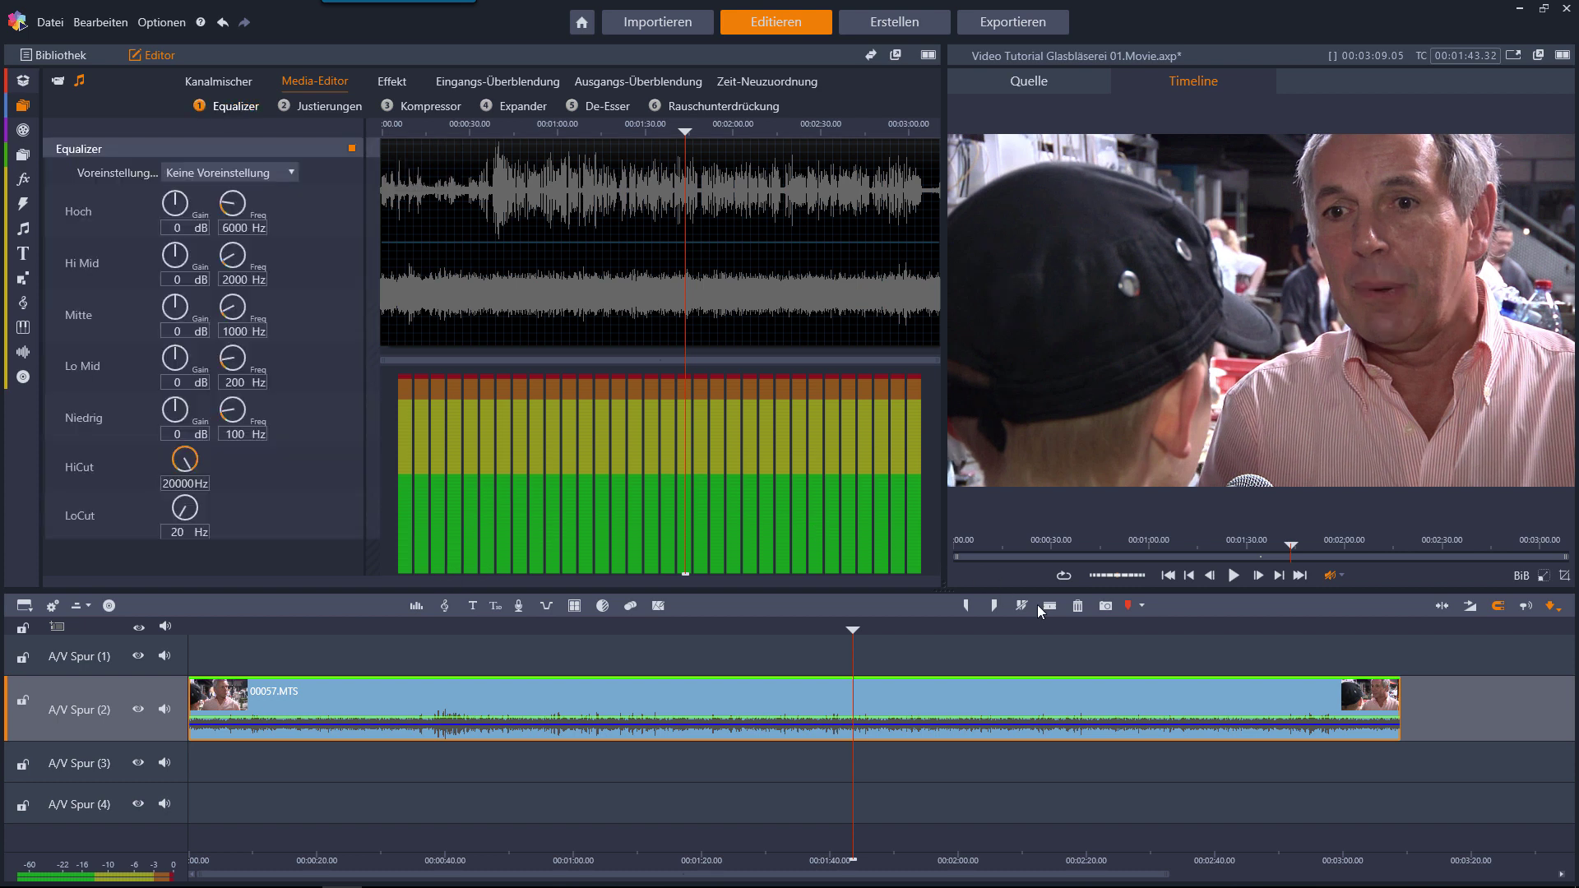
left_click(1231, 575)
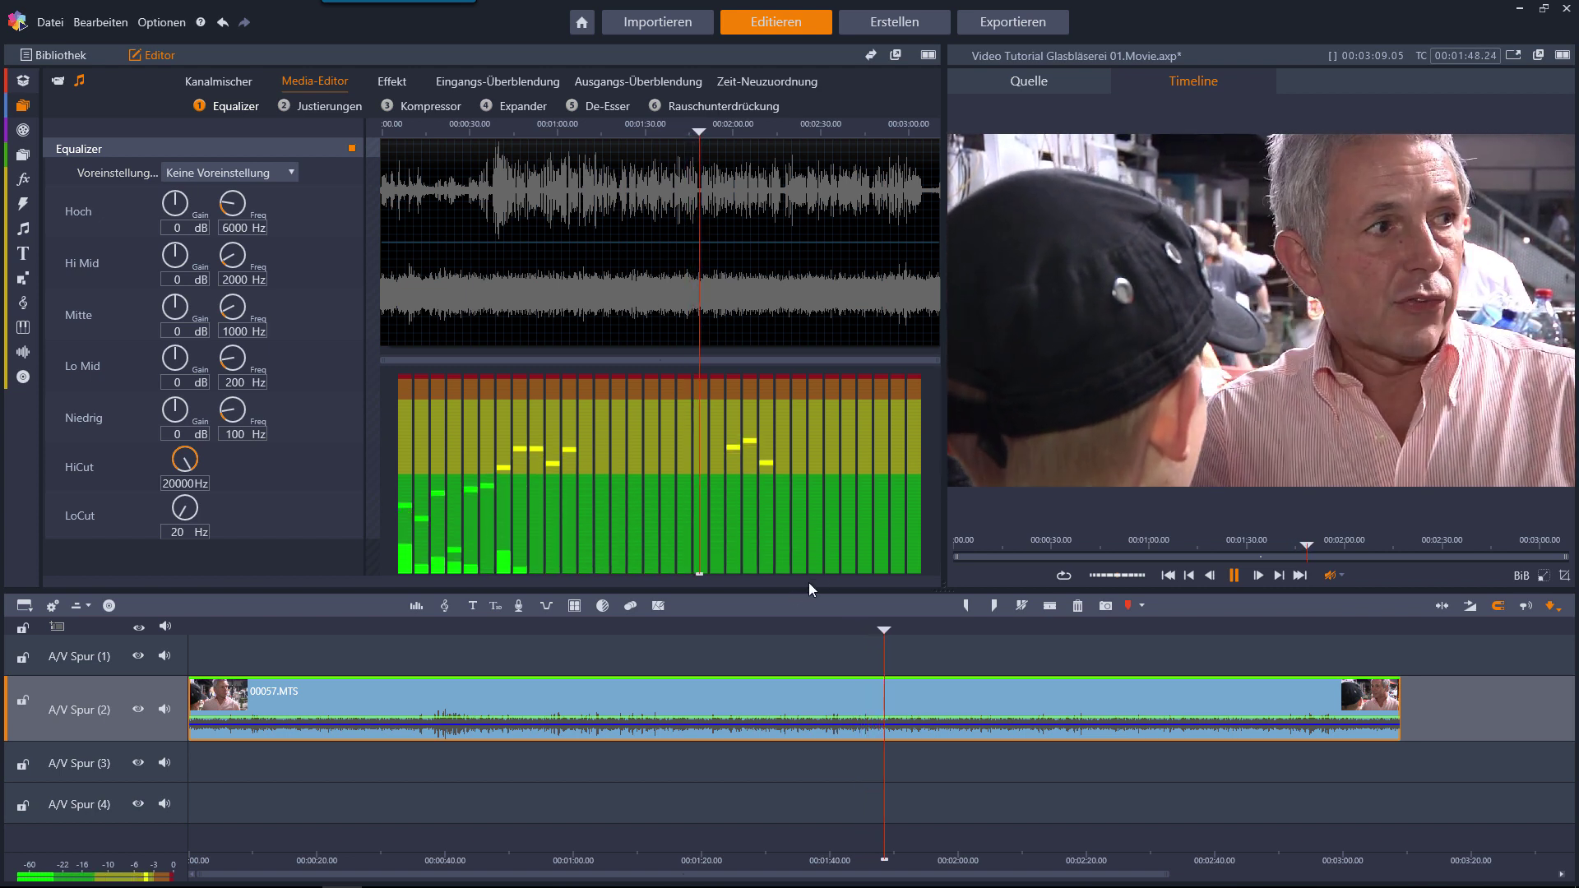
left_click(1234, 576)
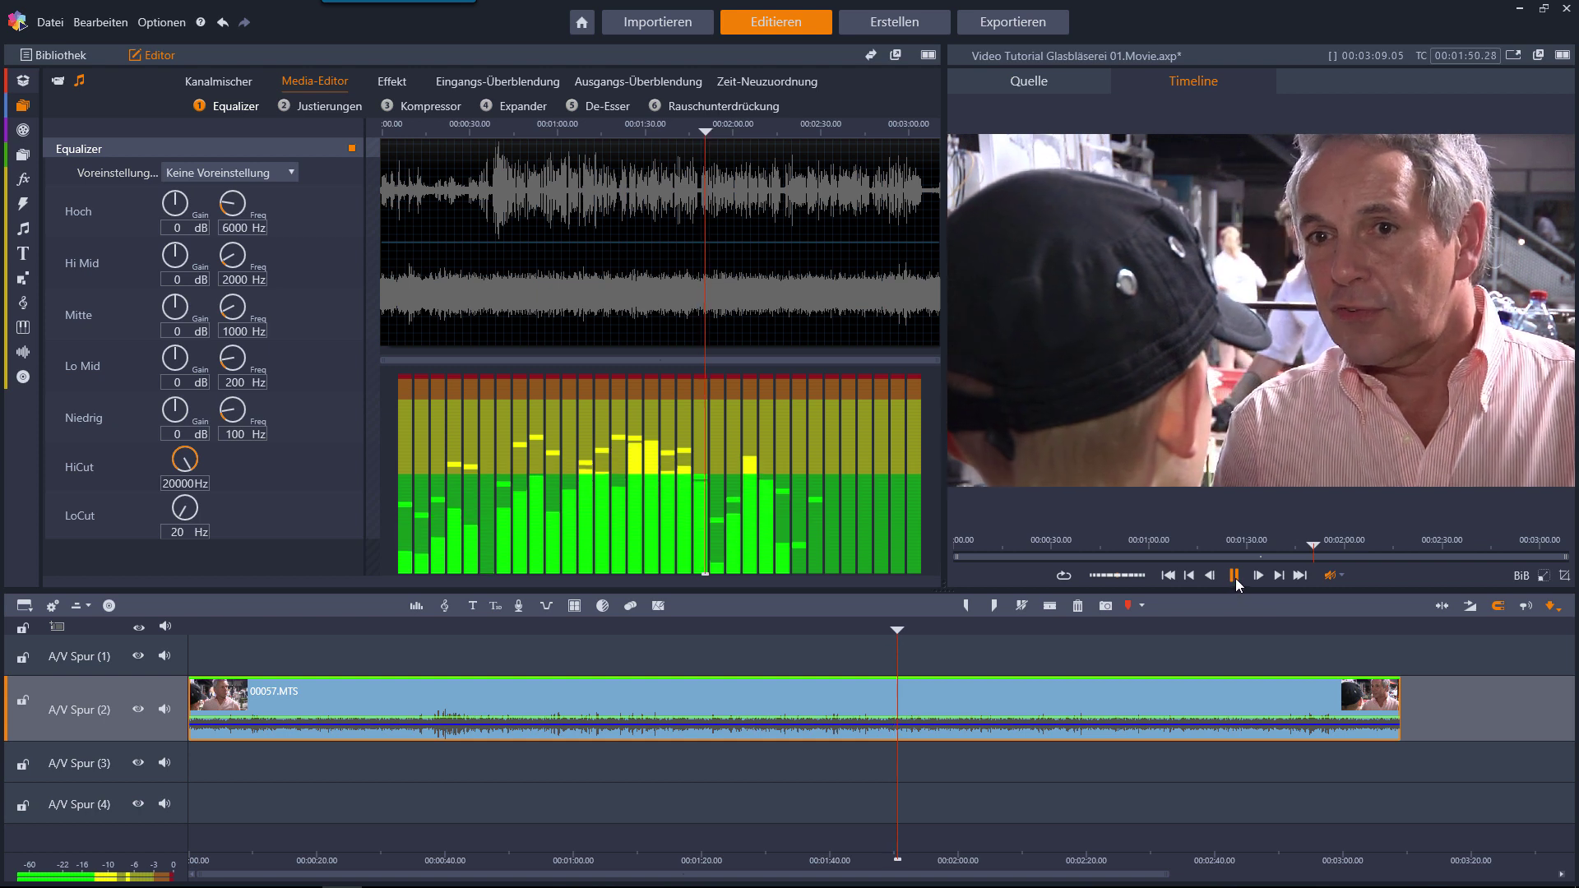
Step: Lower the Hoch, Hi Mid and Mitte gains to -18 dB and play the clip from about 00:01:14
left_click(665, 629)
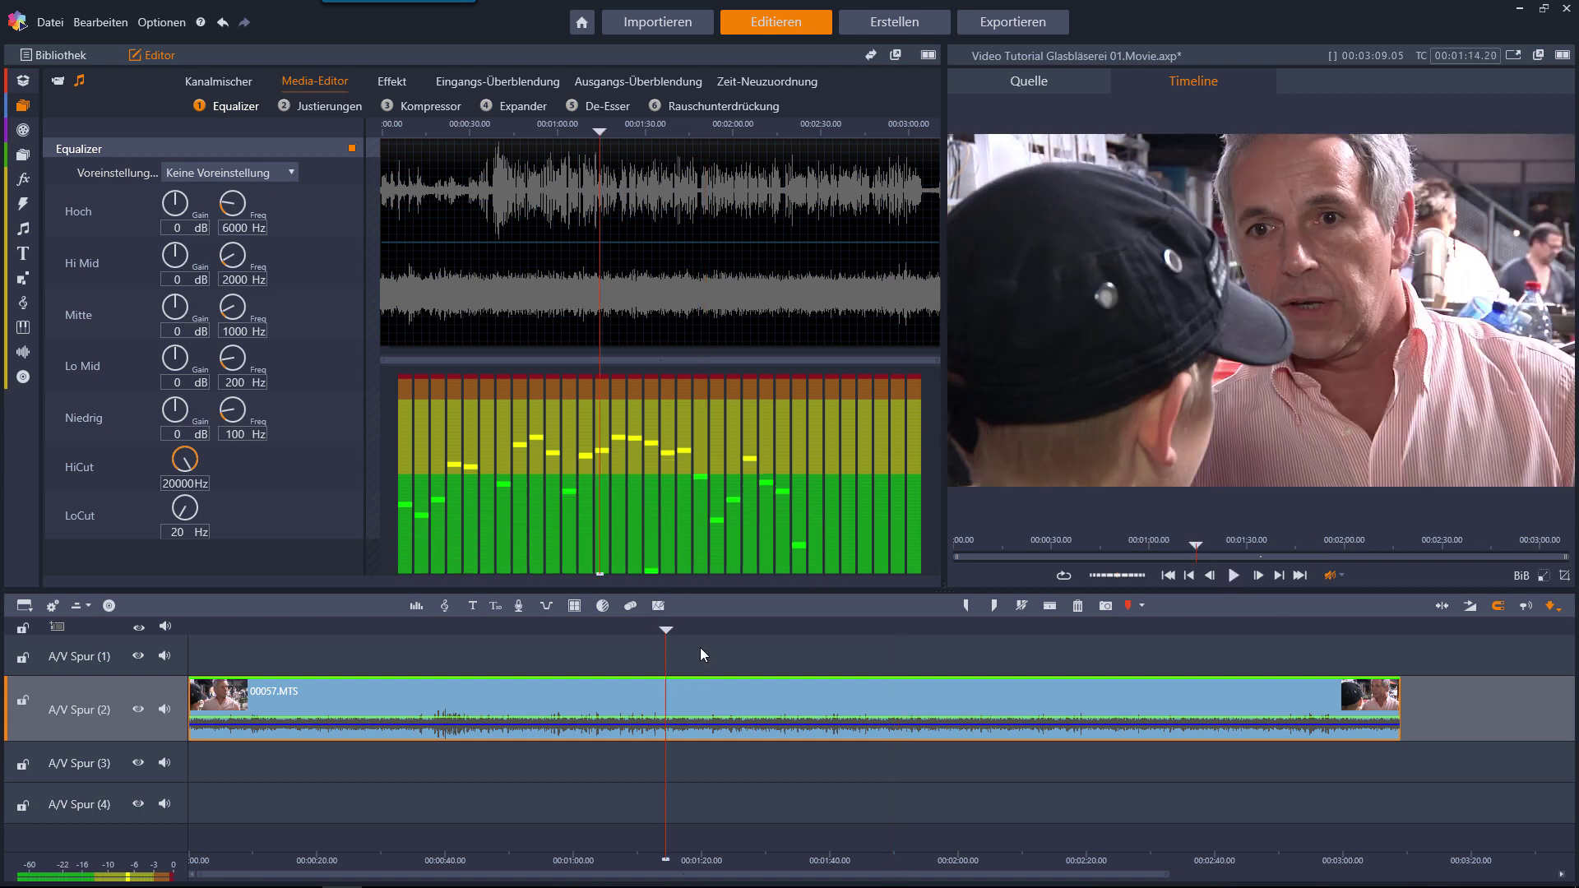
left_click_drag(175, 203, 142, 323)
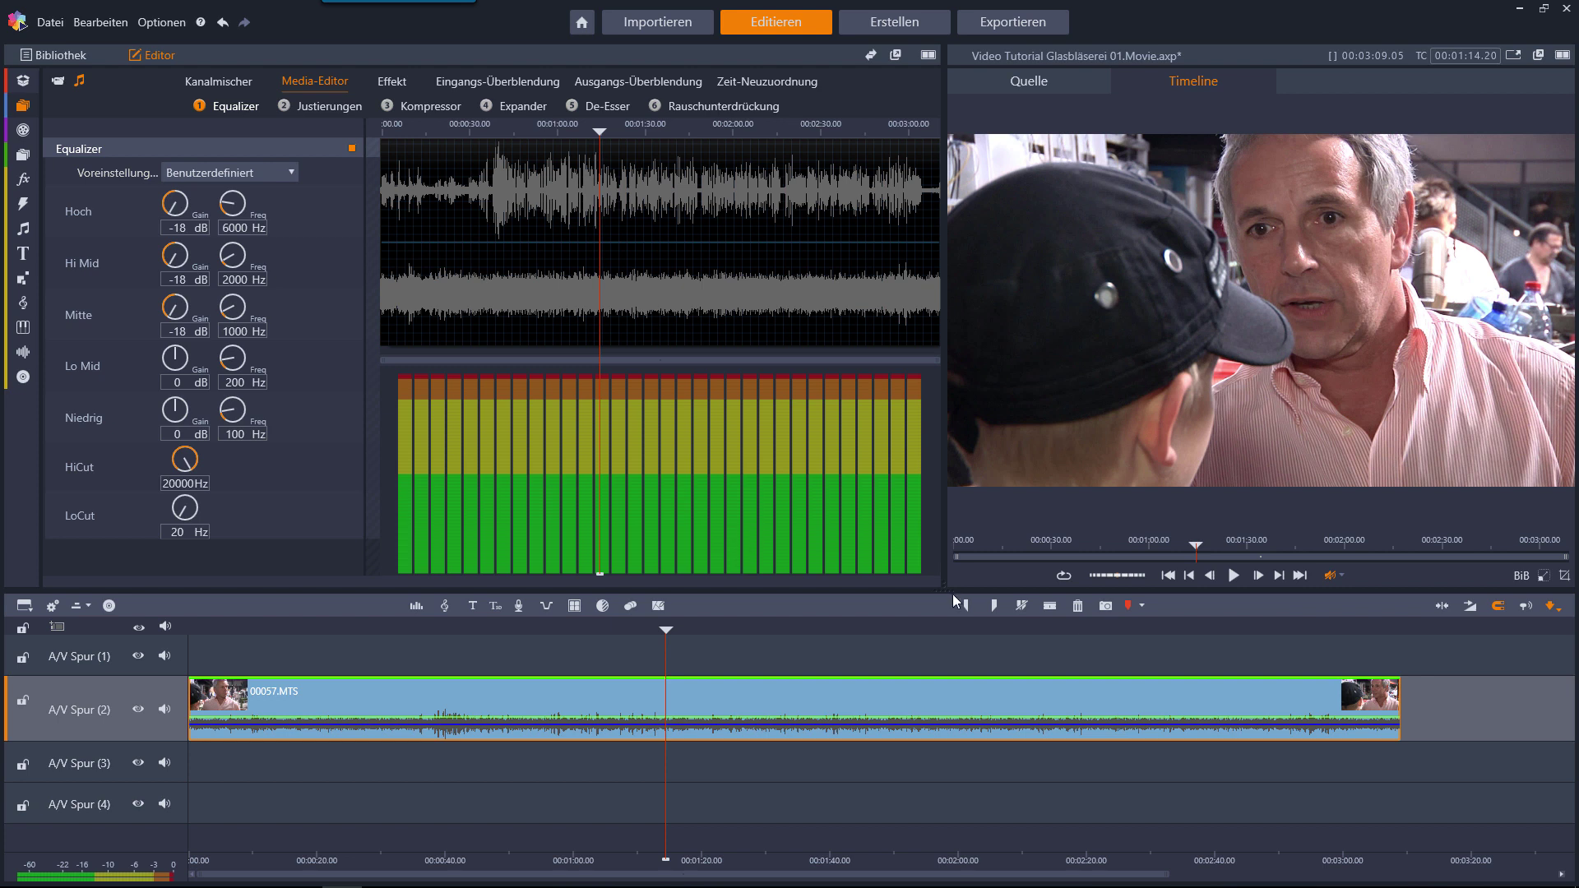
left_click(1235, 574)
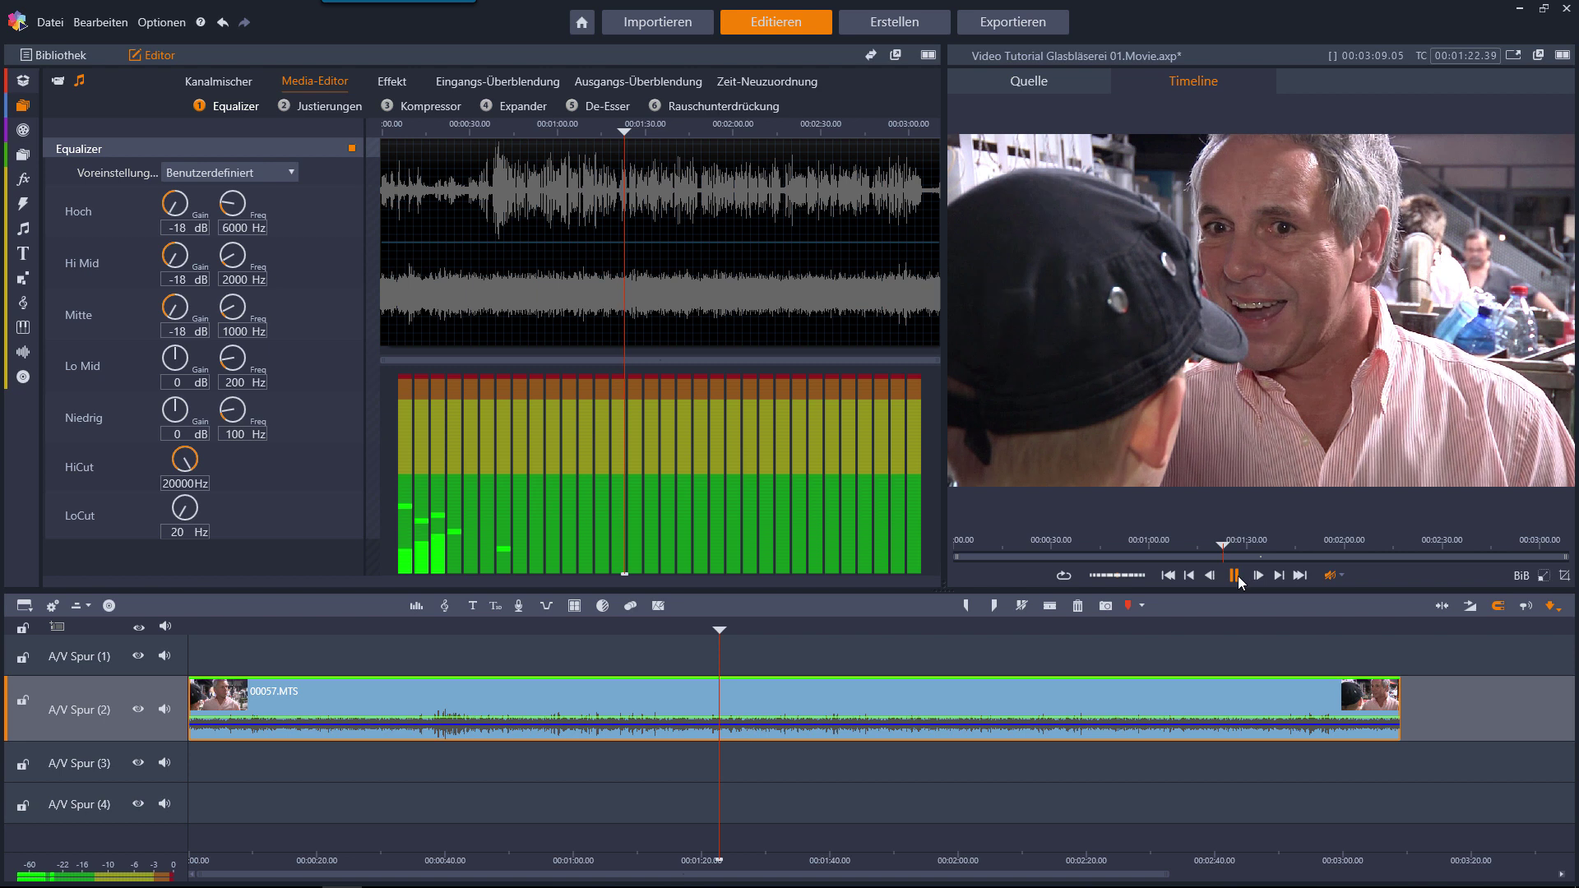
key("space")
Step: Reset the equalizer to the Standard preset, lower the Niedrig and Lo Mid gains to -18 dB, and listen to the clip
left_click(230, 177)
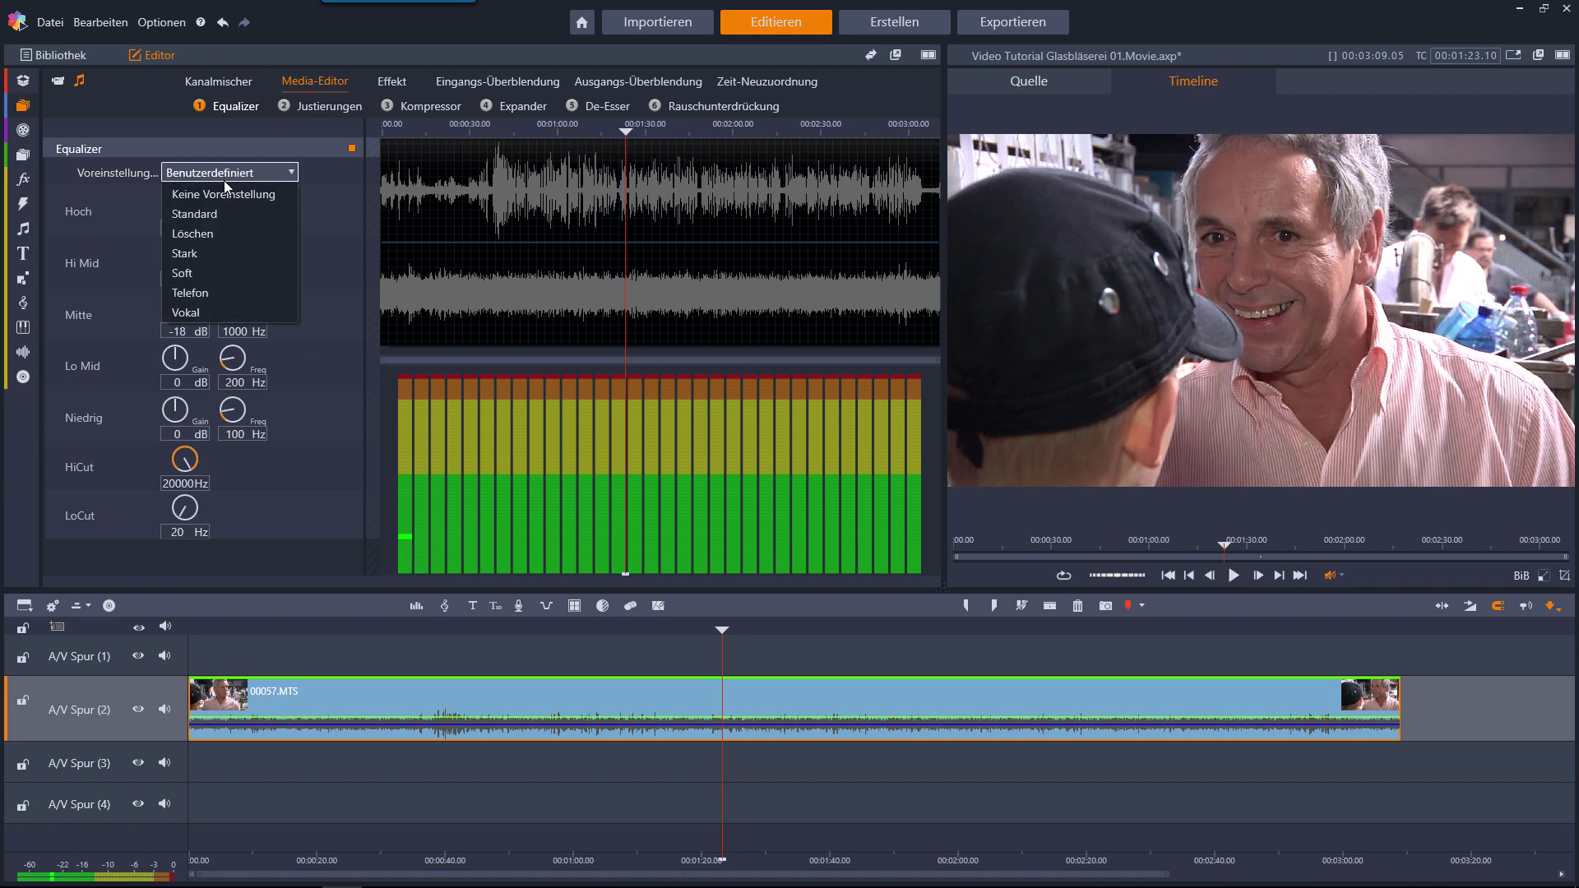
left_click(222, 215)
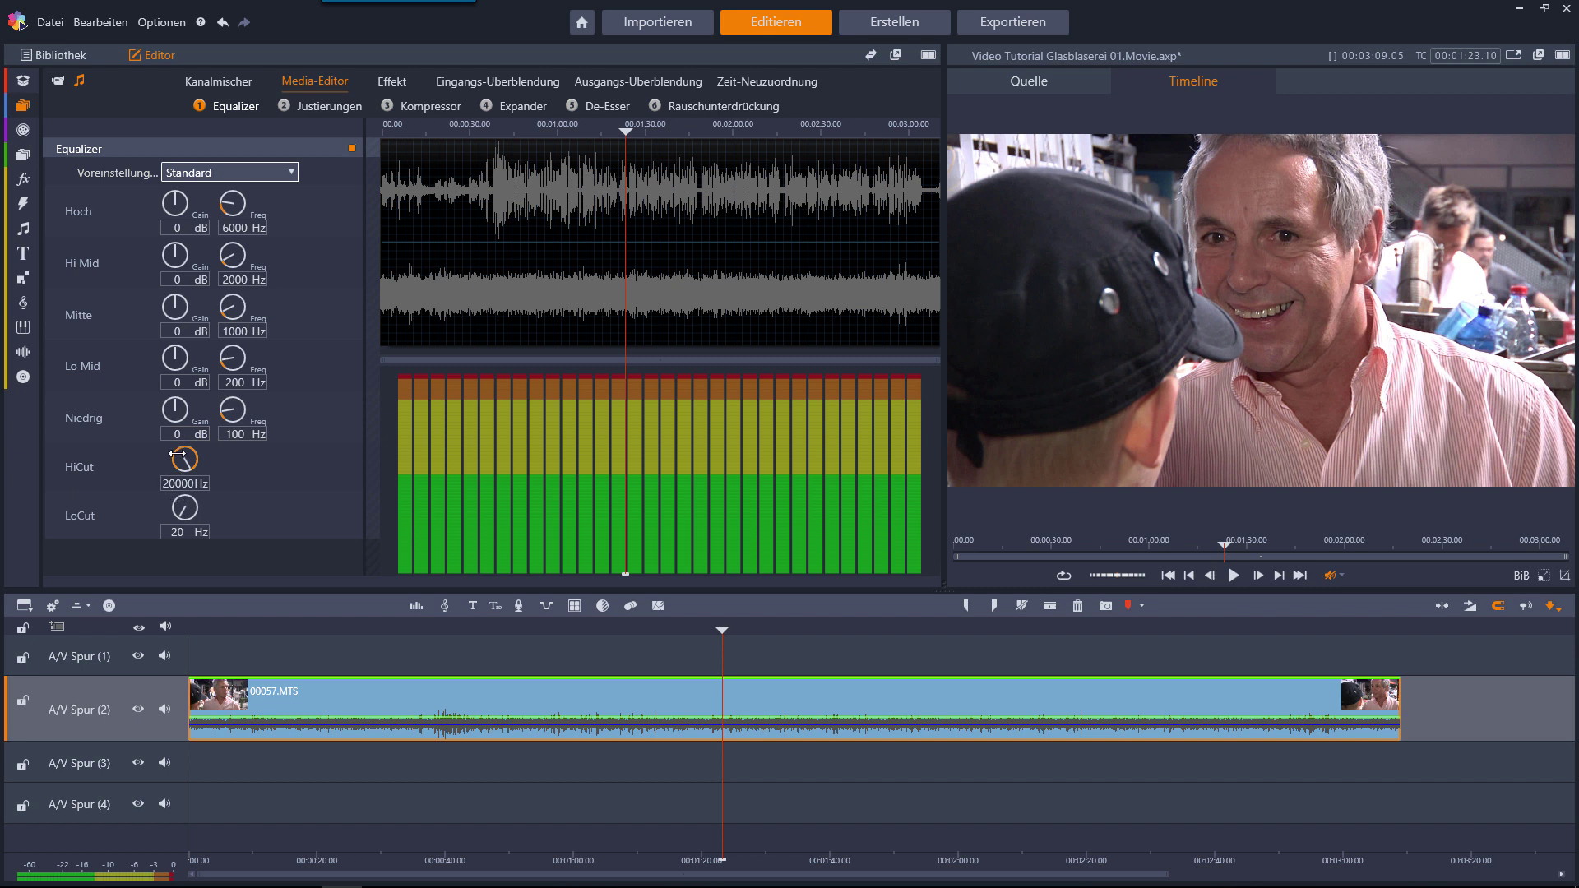
mouse_move(186, 463)
left_mouse_down()
mouse_move(161, 444)
mouse_move(188, 459)
left_mouse_up()
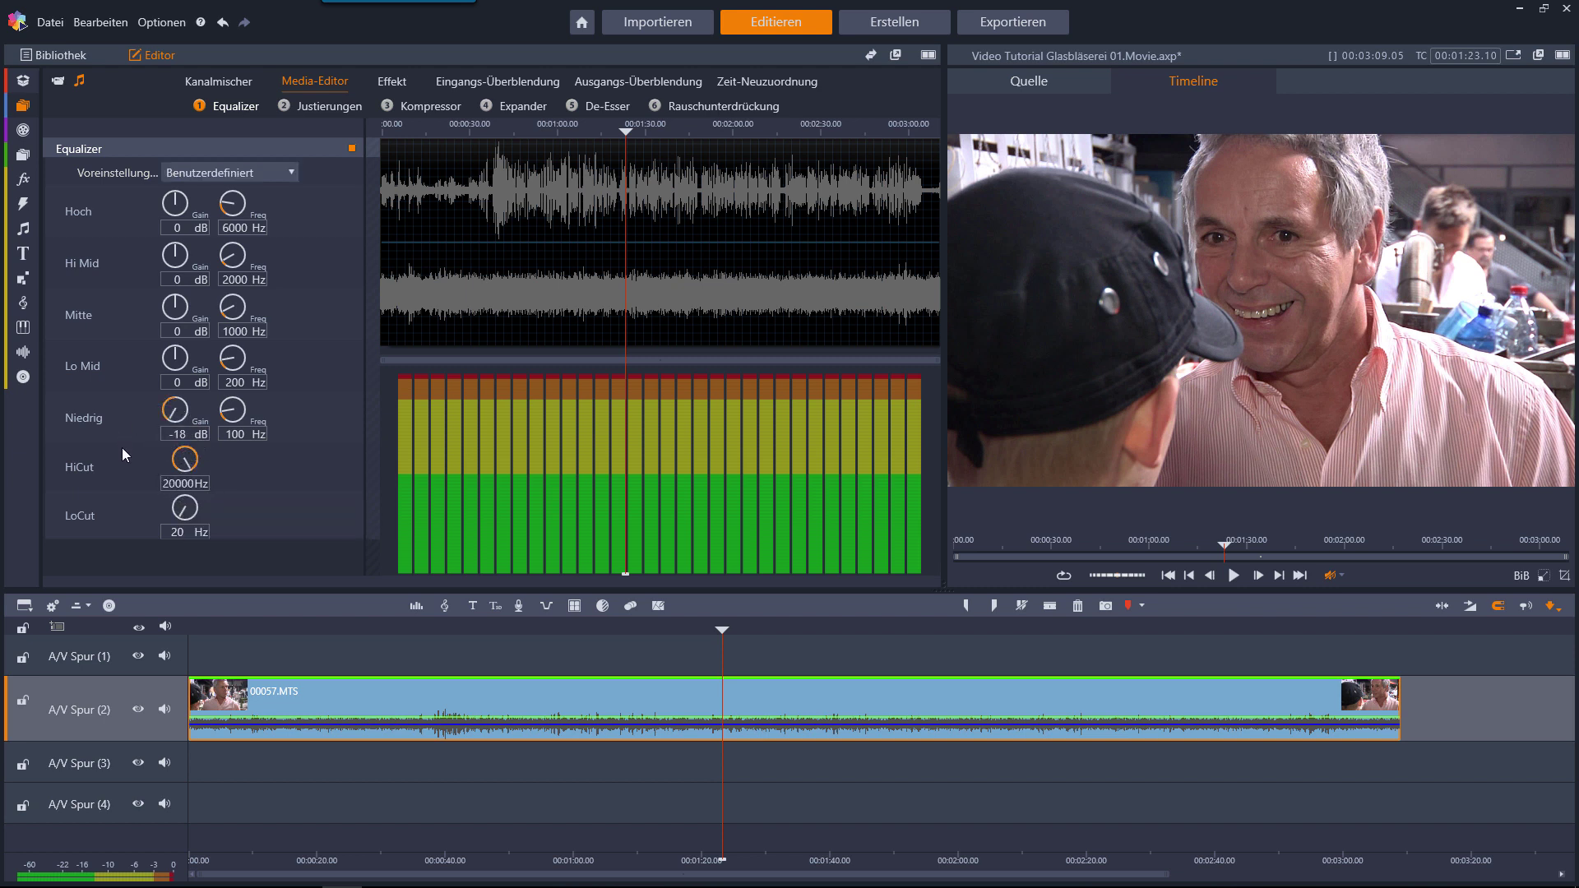
left_click_drag(167, 353, 109, 415)
left_click(1233, 576)
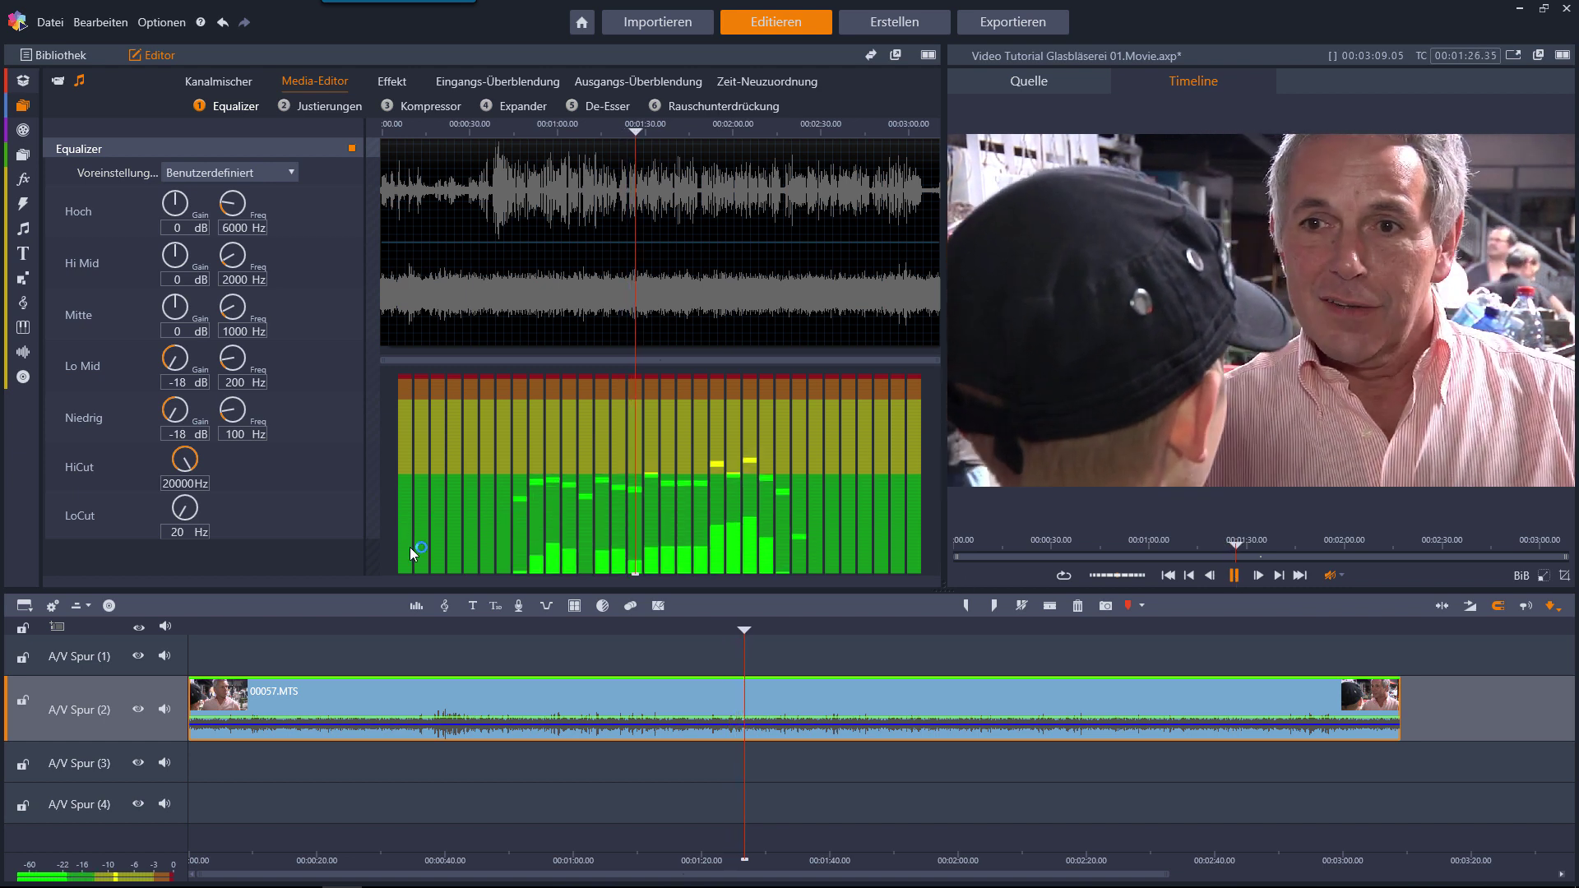
left_click(1233, 575)
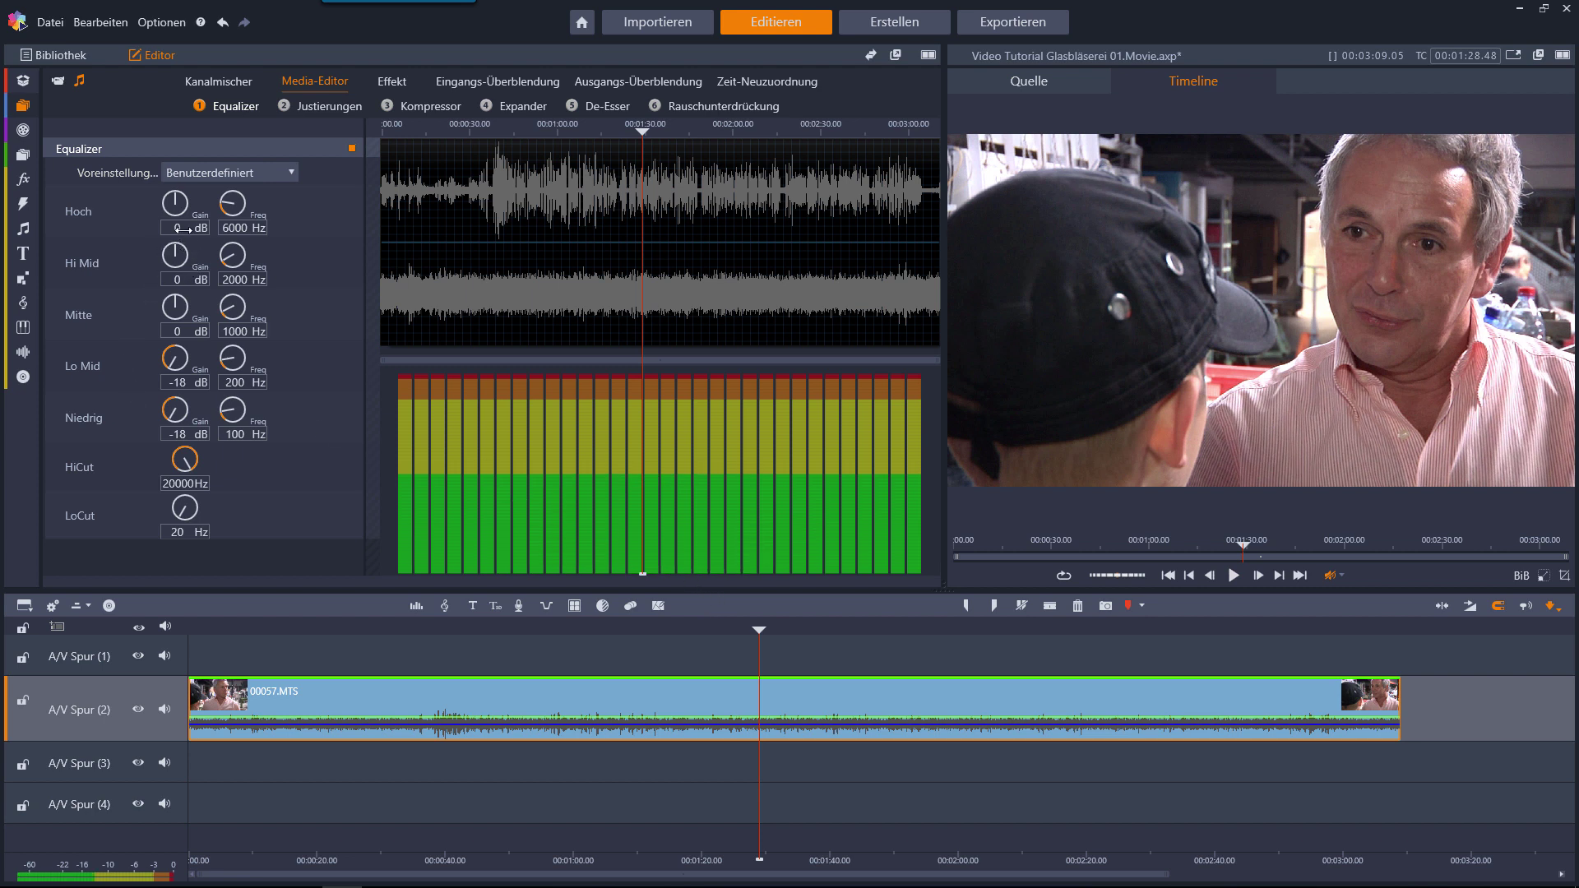
Step: Raise the Hoch and Hi Mid gains to 18 dB and listen to the clip
left_click_drag(174, 197, 210, 308)
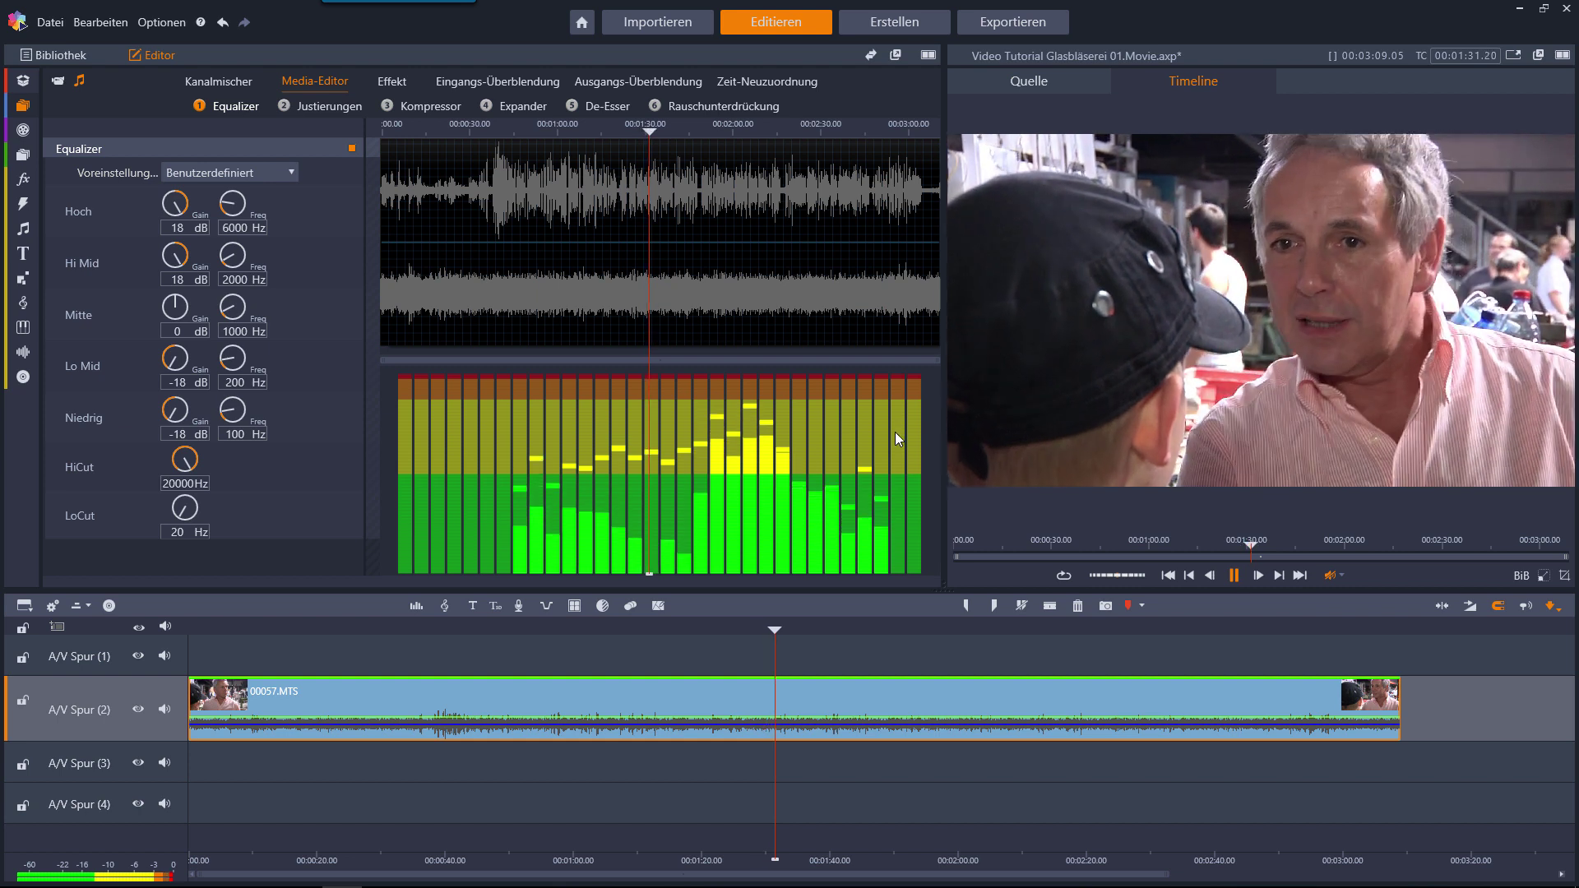
left_click(1232, 574)
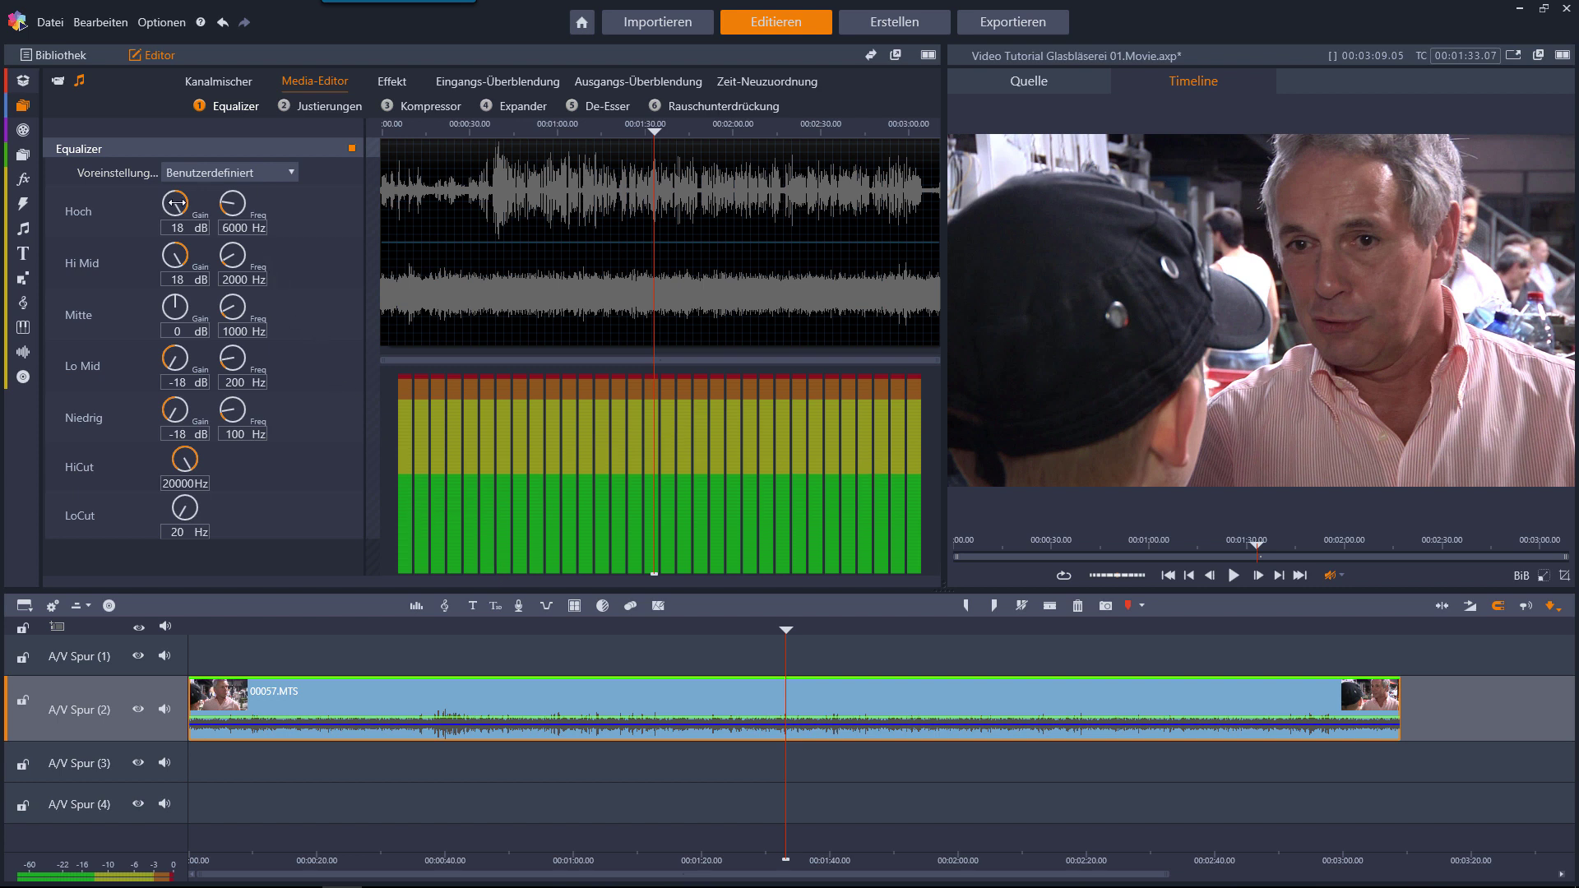
Step: Reset the equalizer to Keine Voreinstellung, set Niedrig gain to -12 dB and Lo Mid gain to -6 dB, and return the playhead to about 00:01:23
left_click(253, 172)
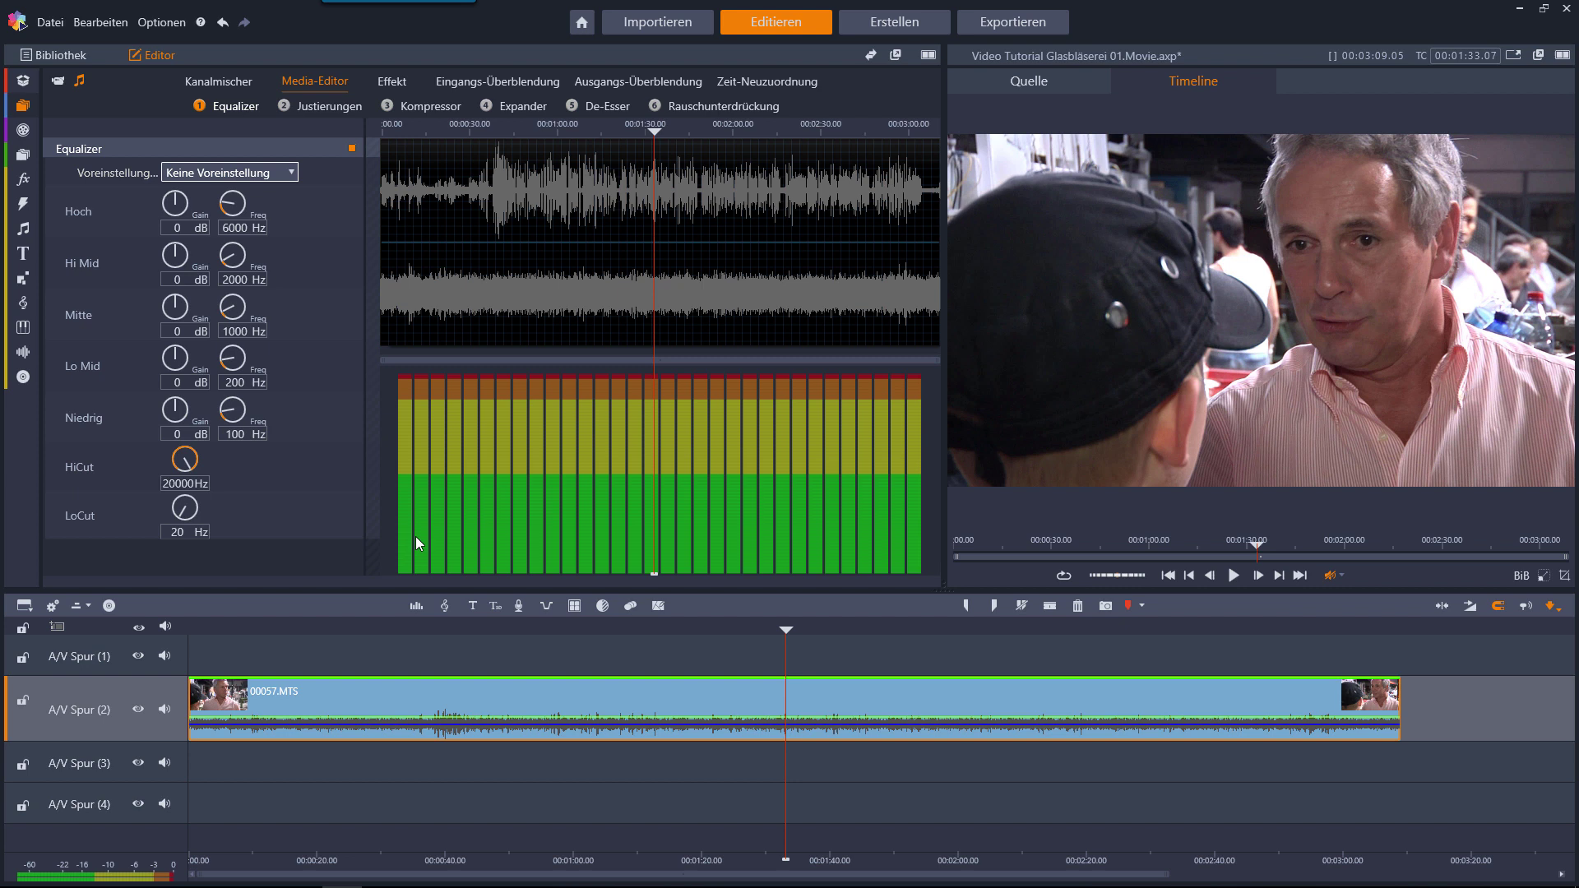
left_click_drag(175, 409, 161, 421)
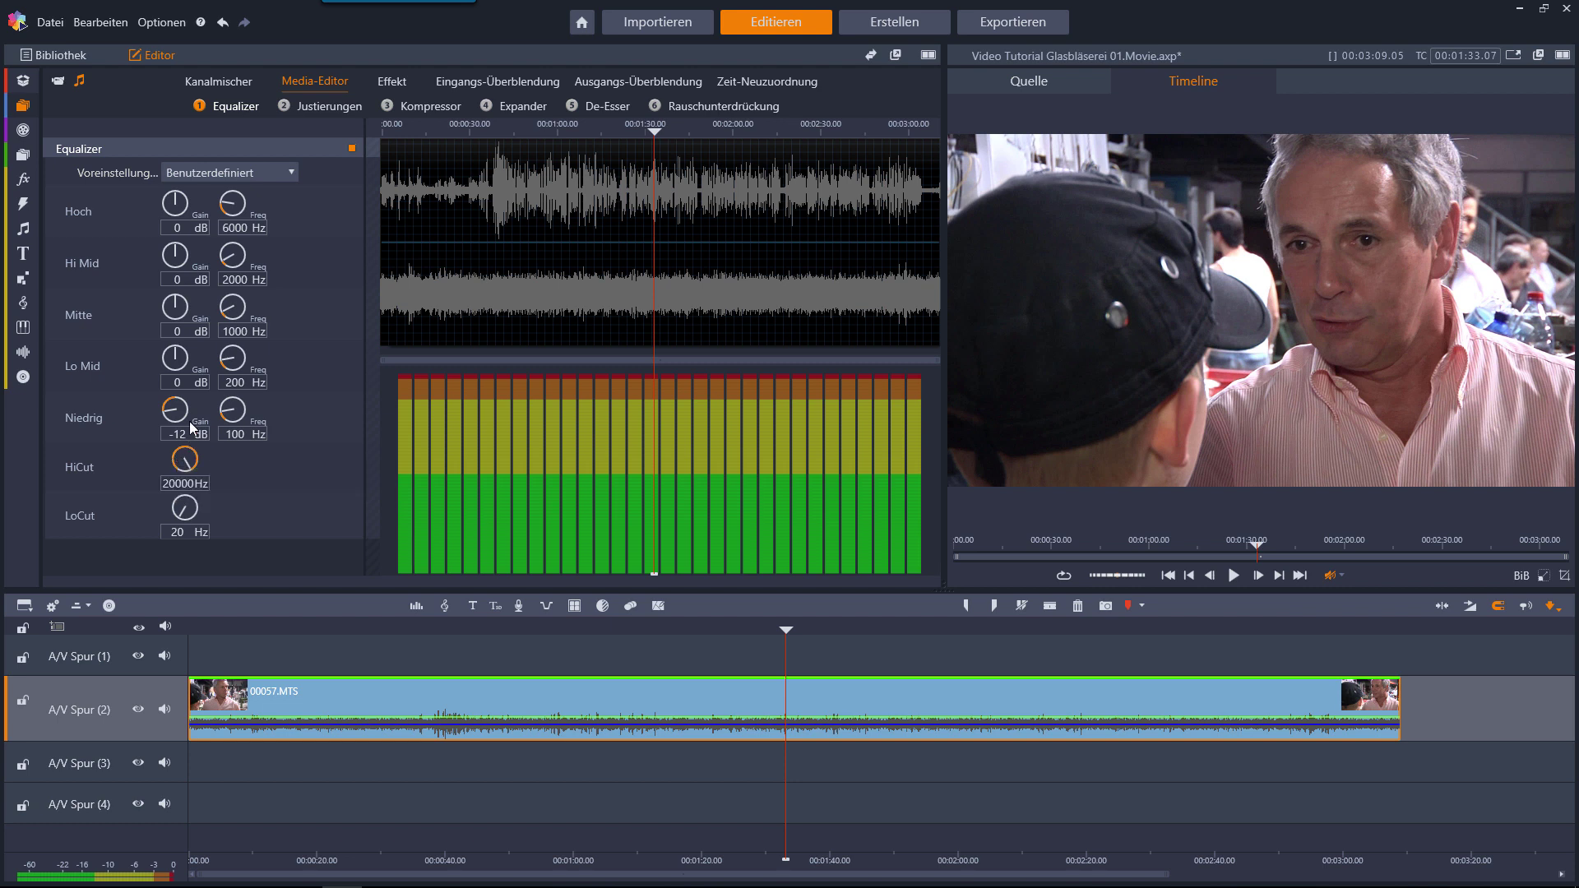
left_click_drag(174, 357, 166, 356)
left_click(727, 630)
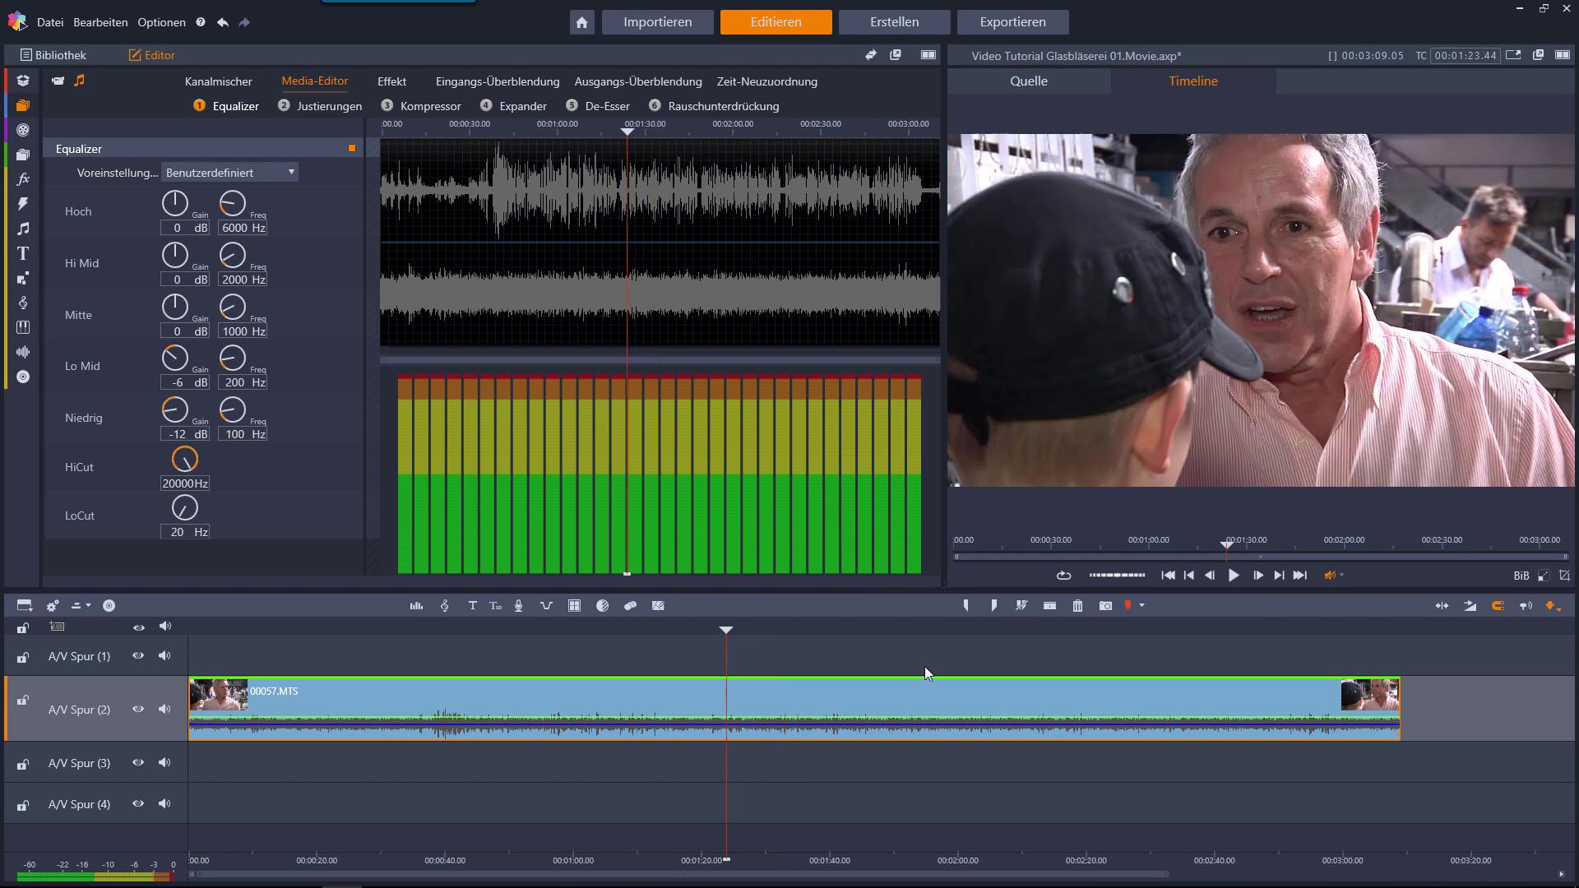
Step: Play the clip from about 00:01:23 with the equalizer on, then listen again with the equalizer bypassed for comparison
left_click(1233, 575)
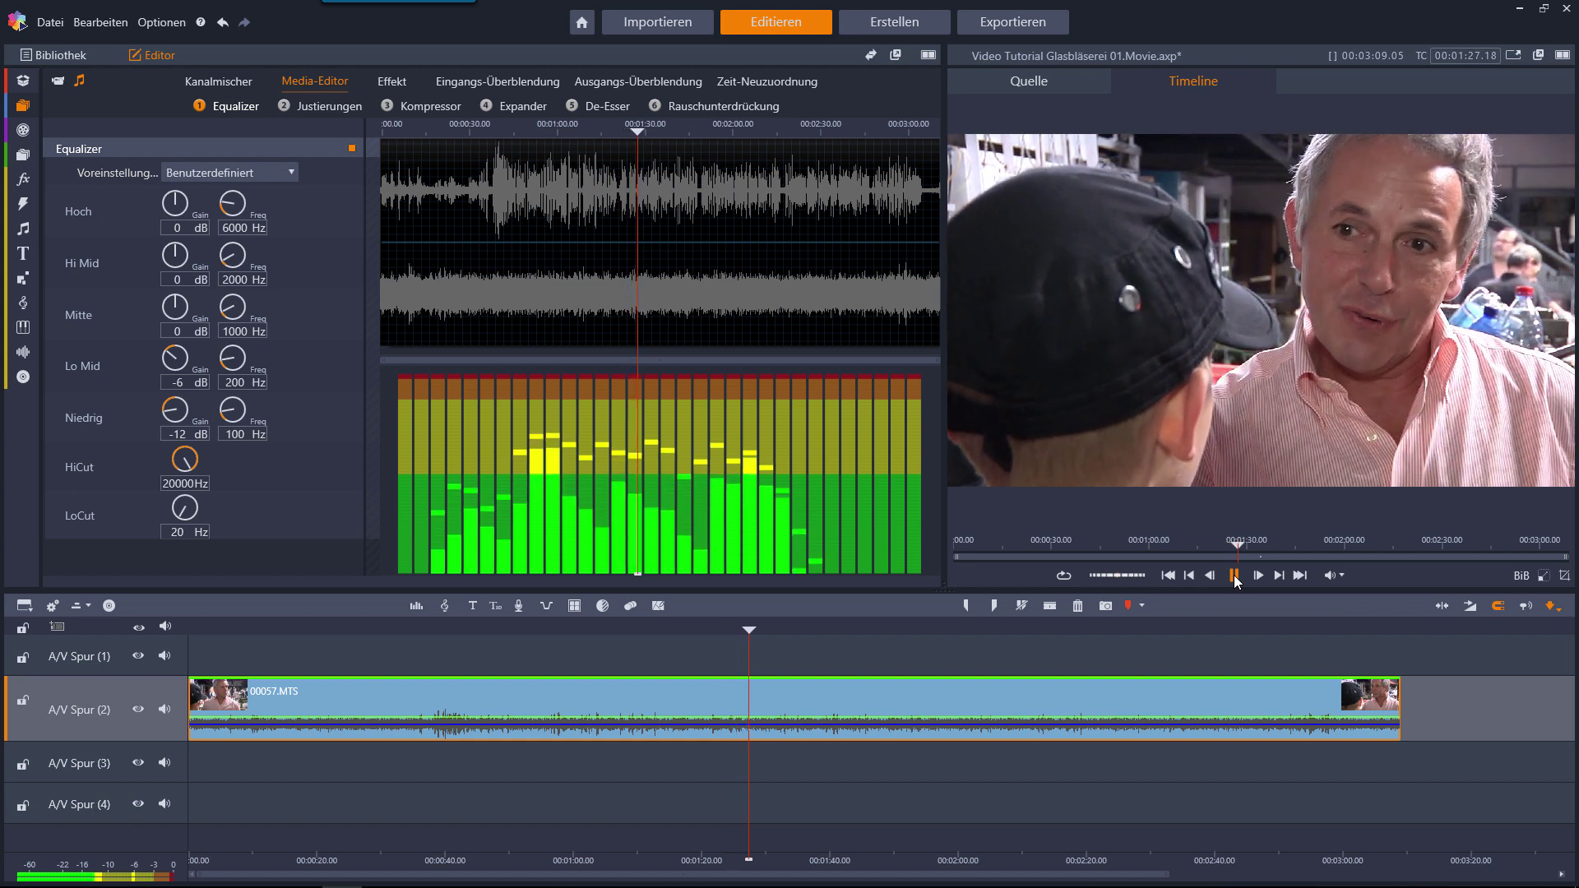
left_click(1234, 576)
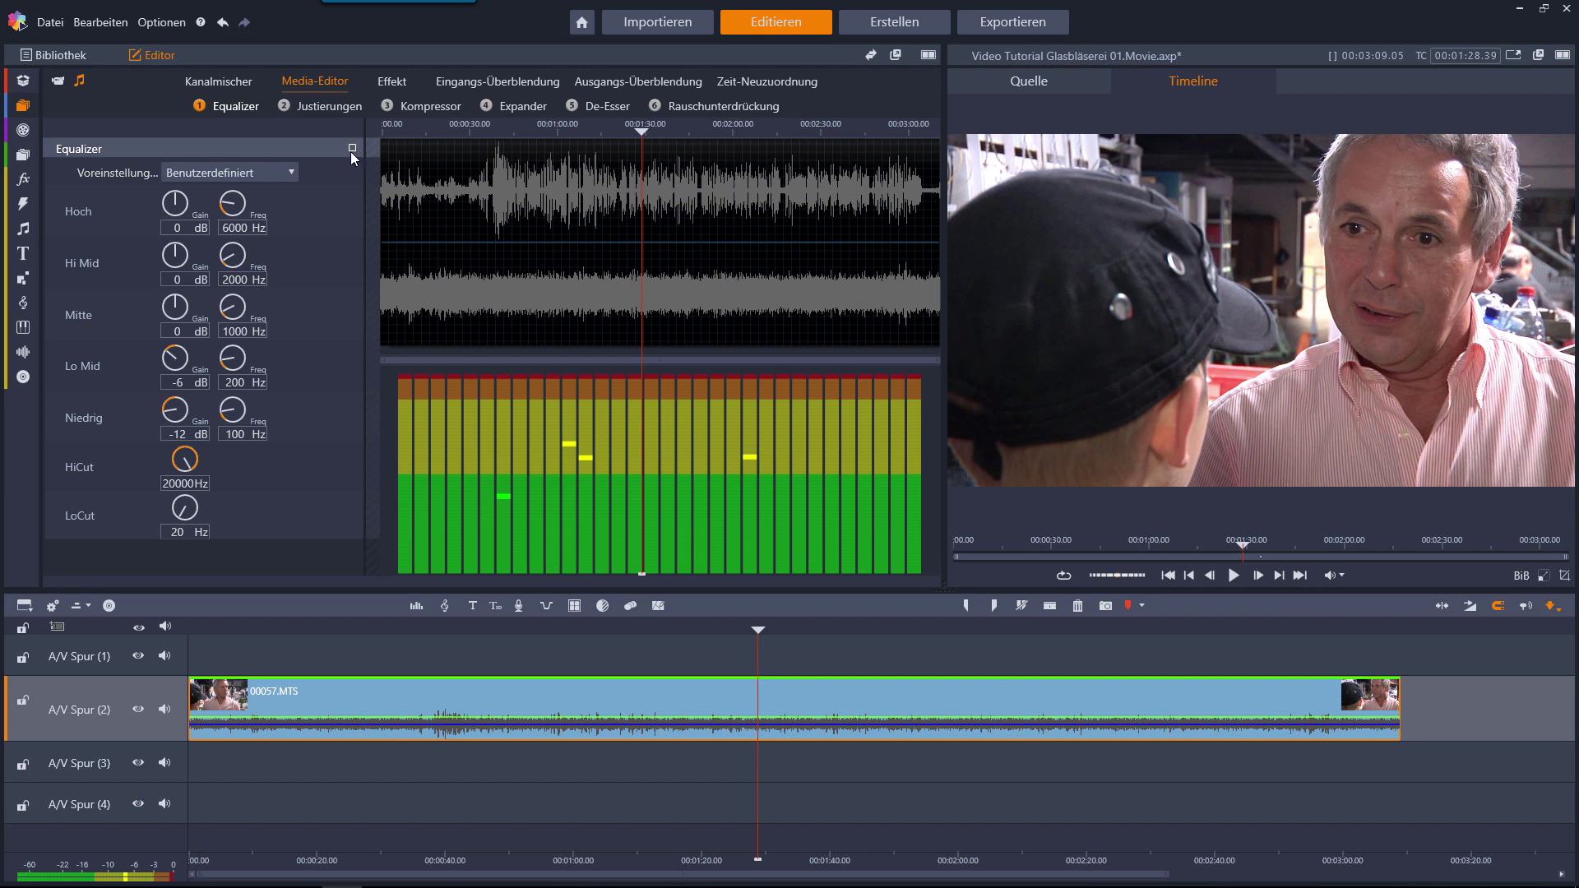
left_click(1234, 575)
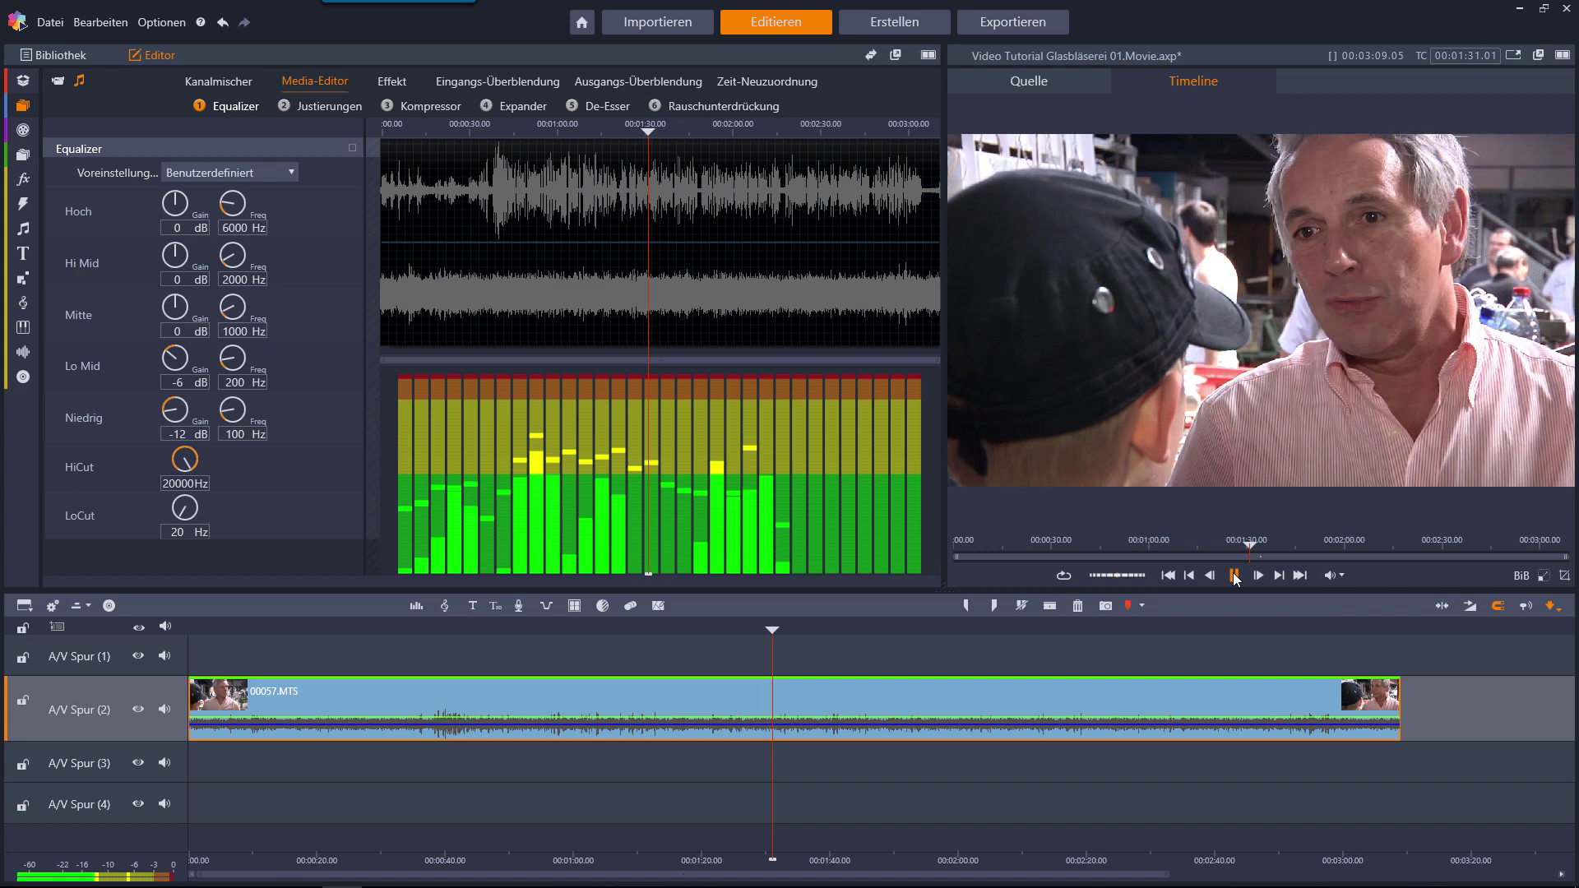
left_click(1233, 575)
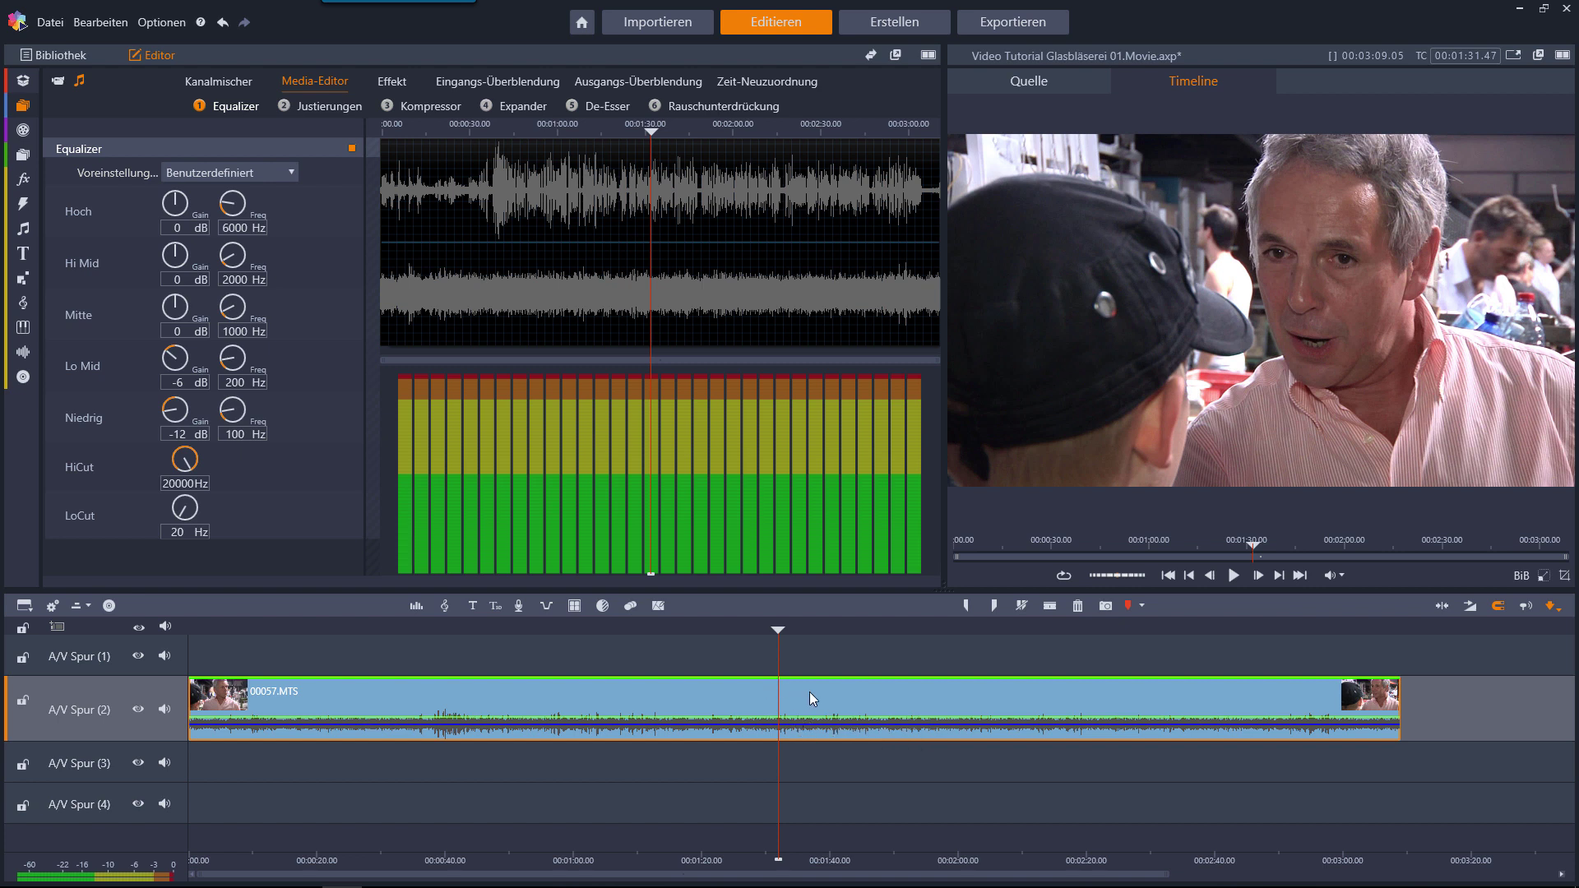
Step: Split the clip at about 00:01:31 and about 00:01:50, and select the middle section
left_click(1051, 606)
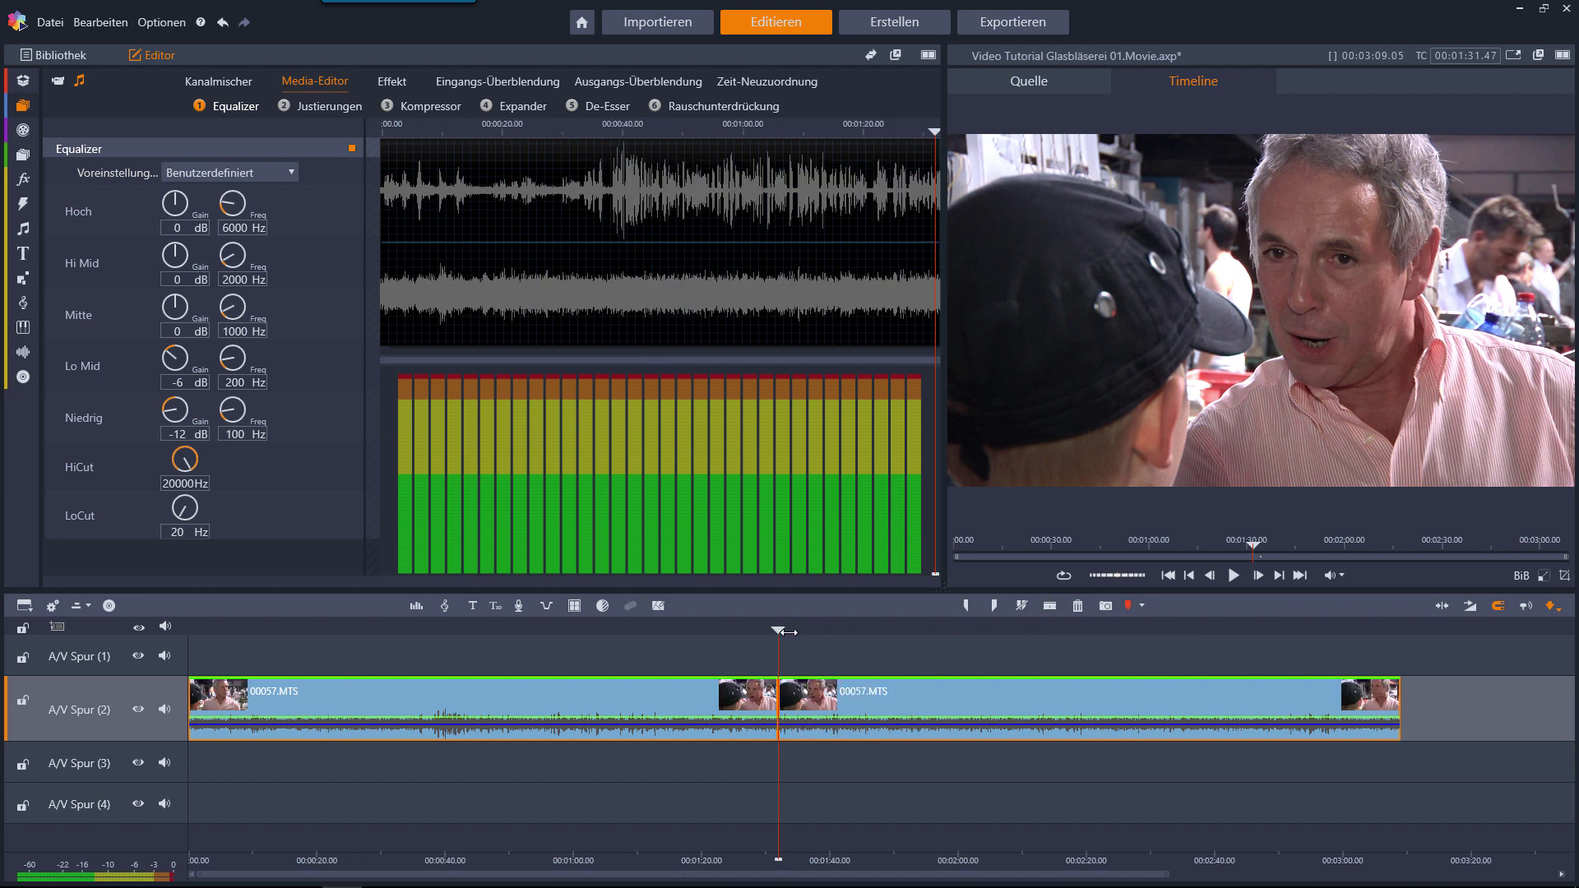
left_click_drag(778, 631, 896, 630)
left_click(1050, 606)
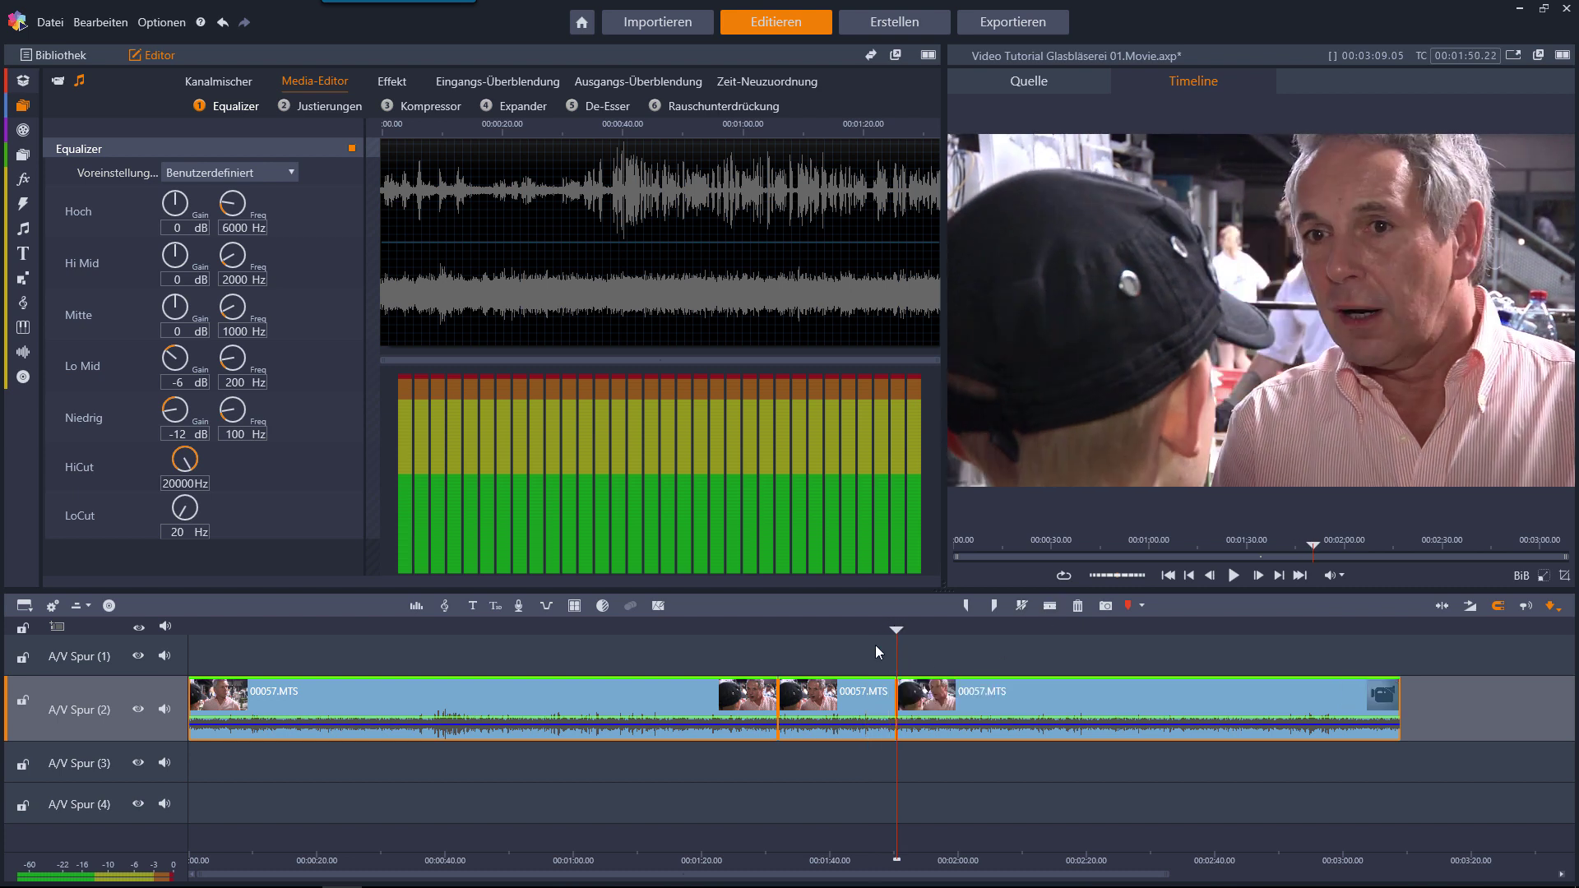
left_click(874, 645)
left_click(861, 692)
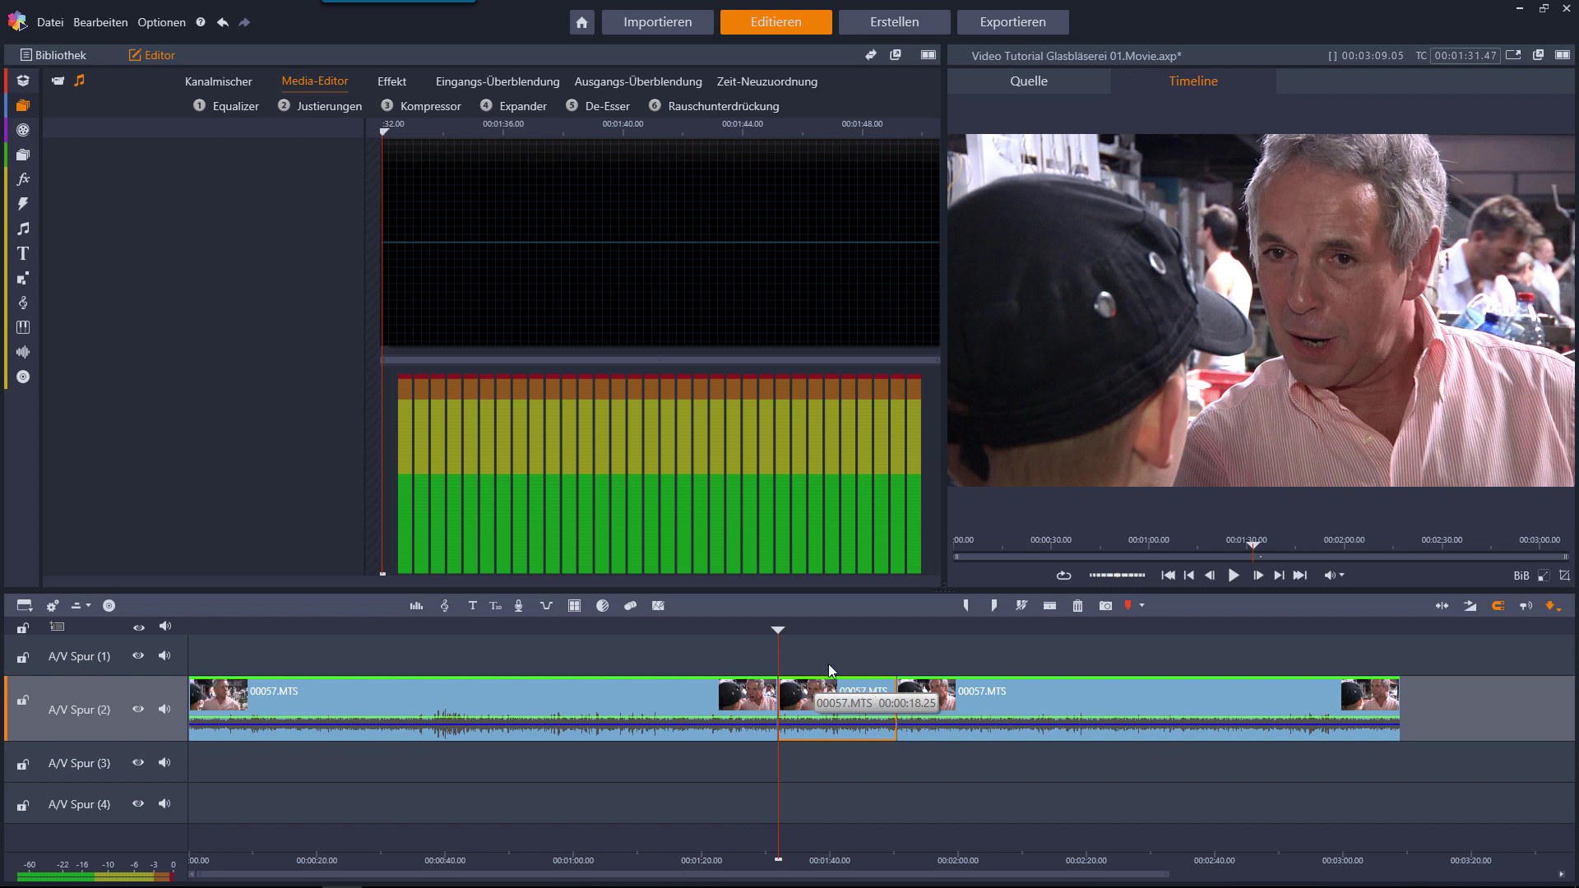
Step: Undo both clip splits to restore the single continuous clip
left_click(222, 28)
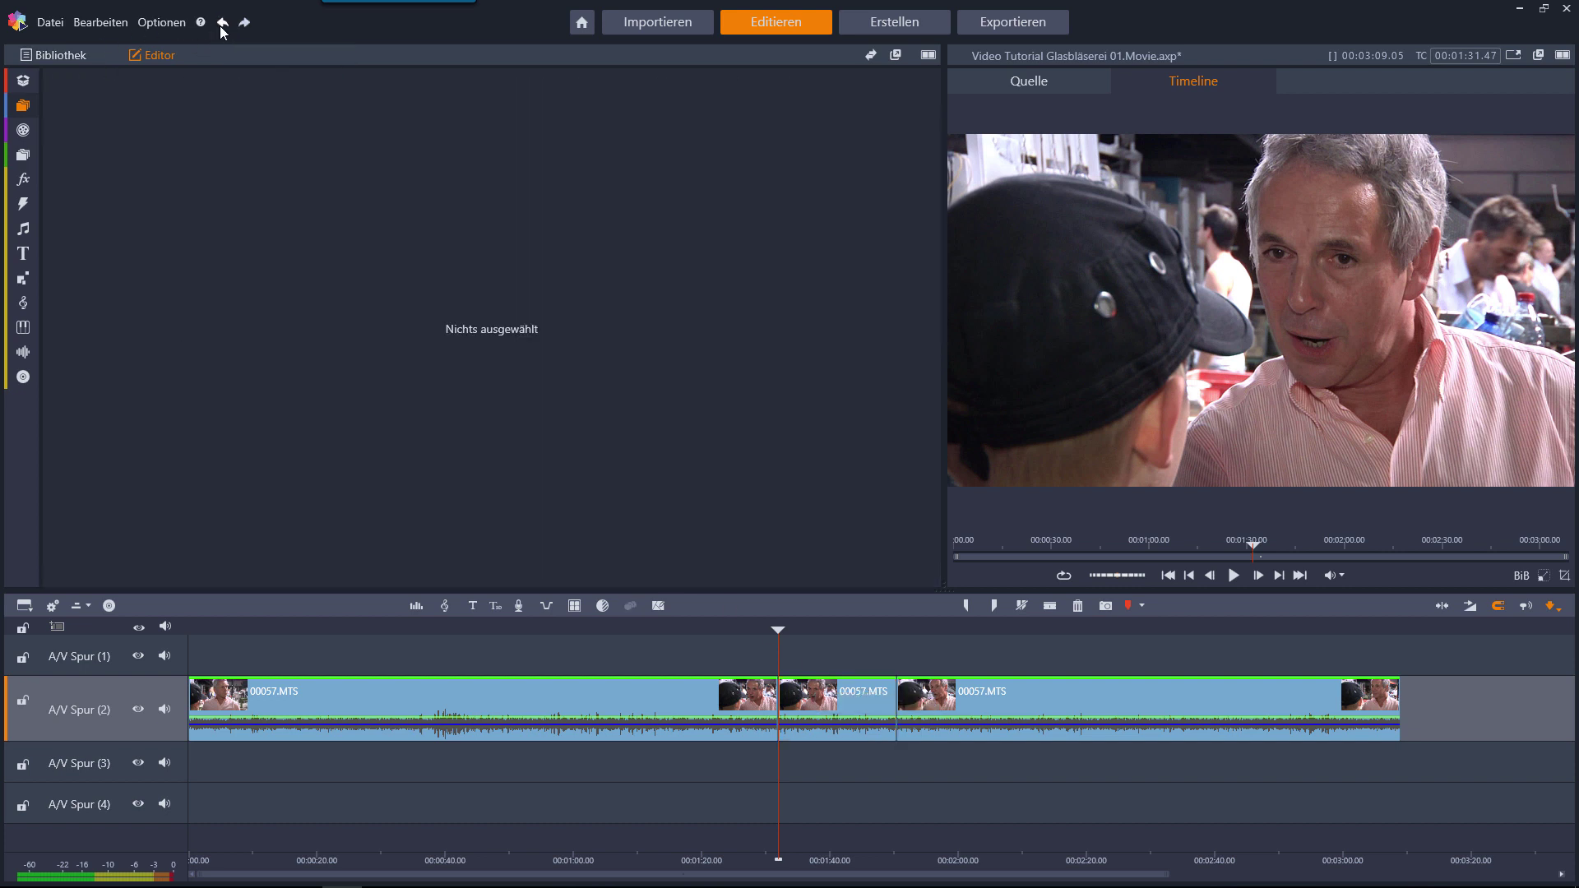
left_click(224, 24)
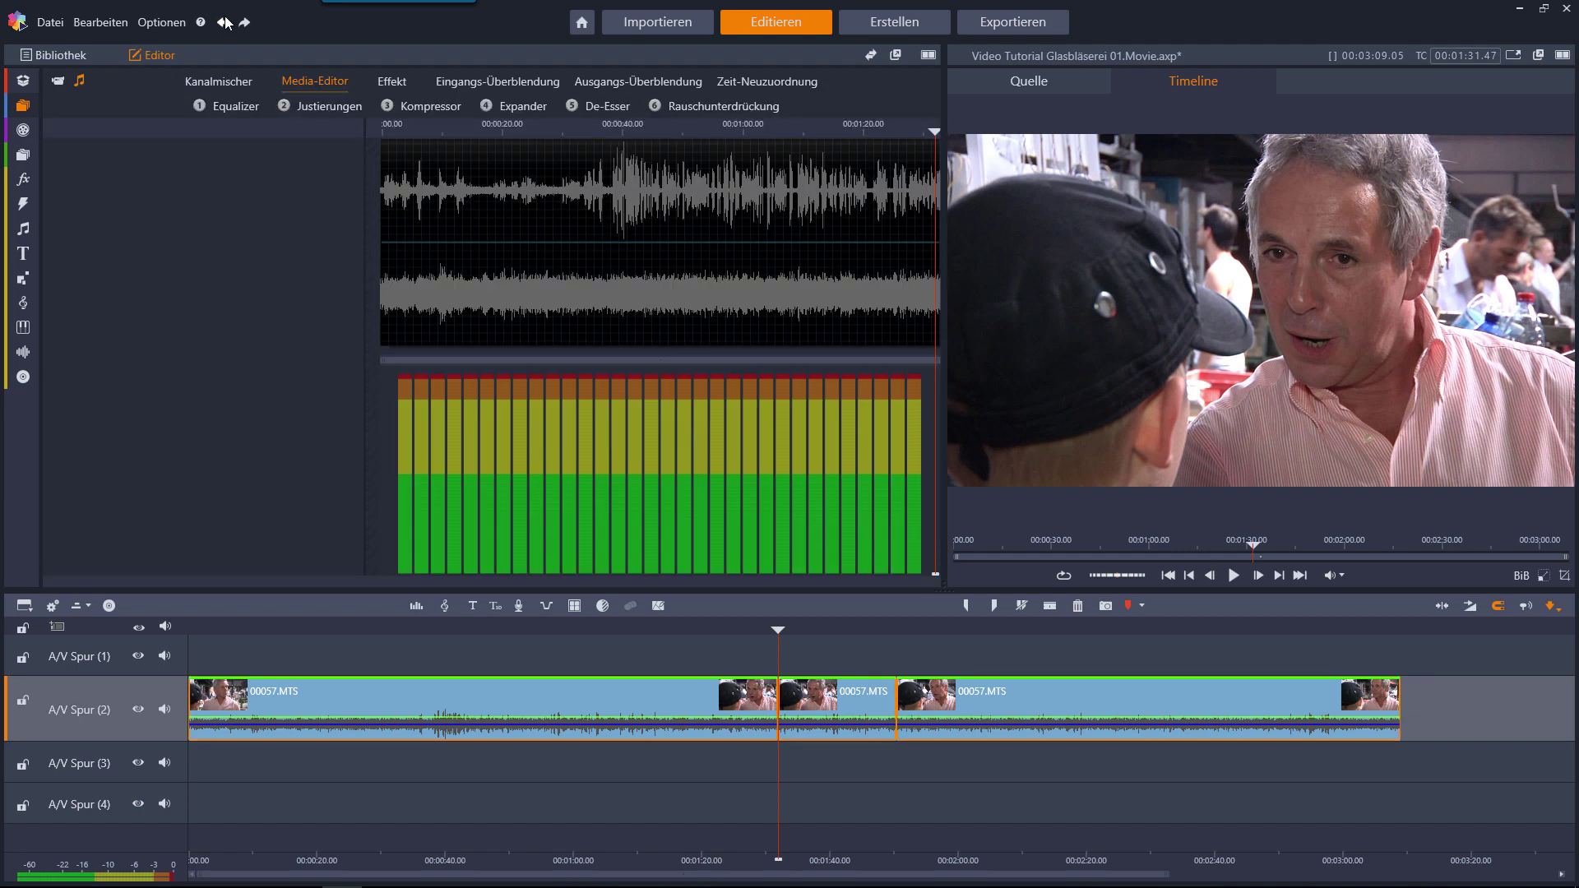
left_click(224, 23)
left_click(228, 23)
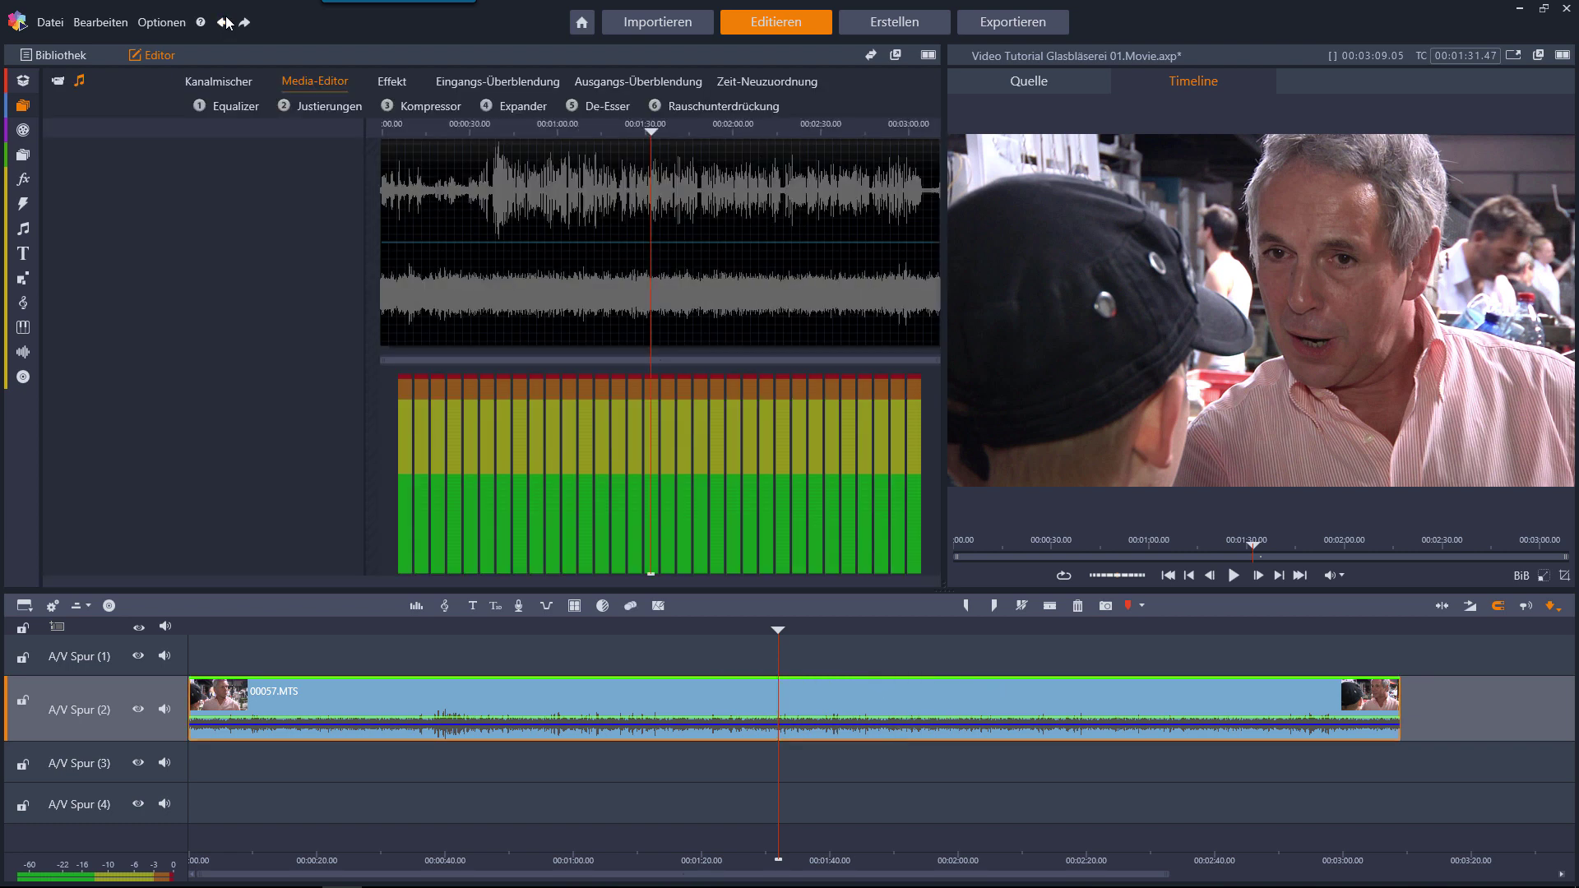
Step: Reopen the equalizer, toggle the preview sound, and play the clip from about 00:01:01 to about 00:01:43
left_click(235, 107)
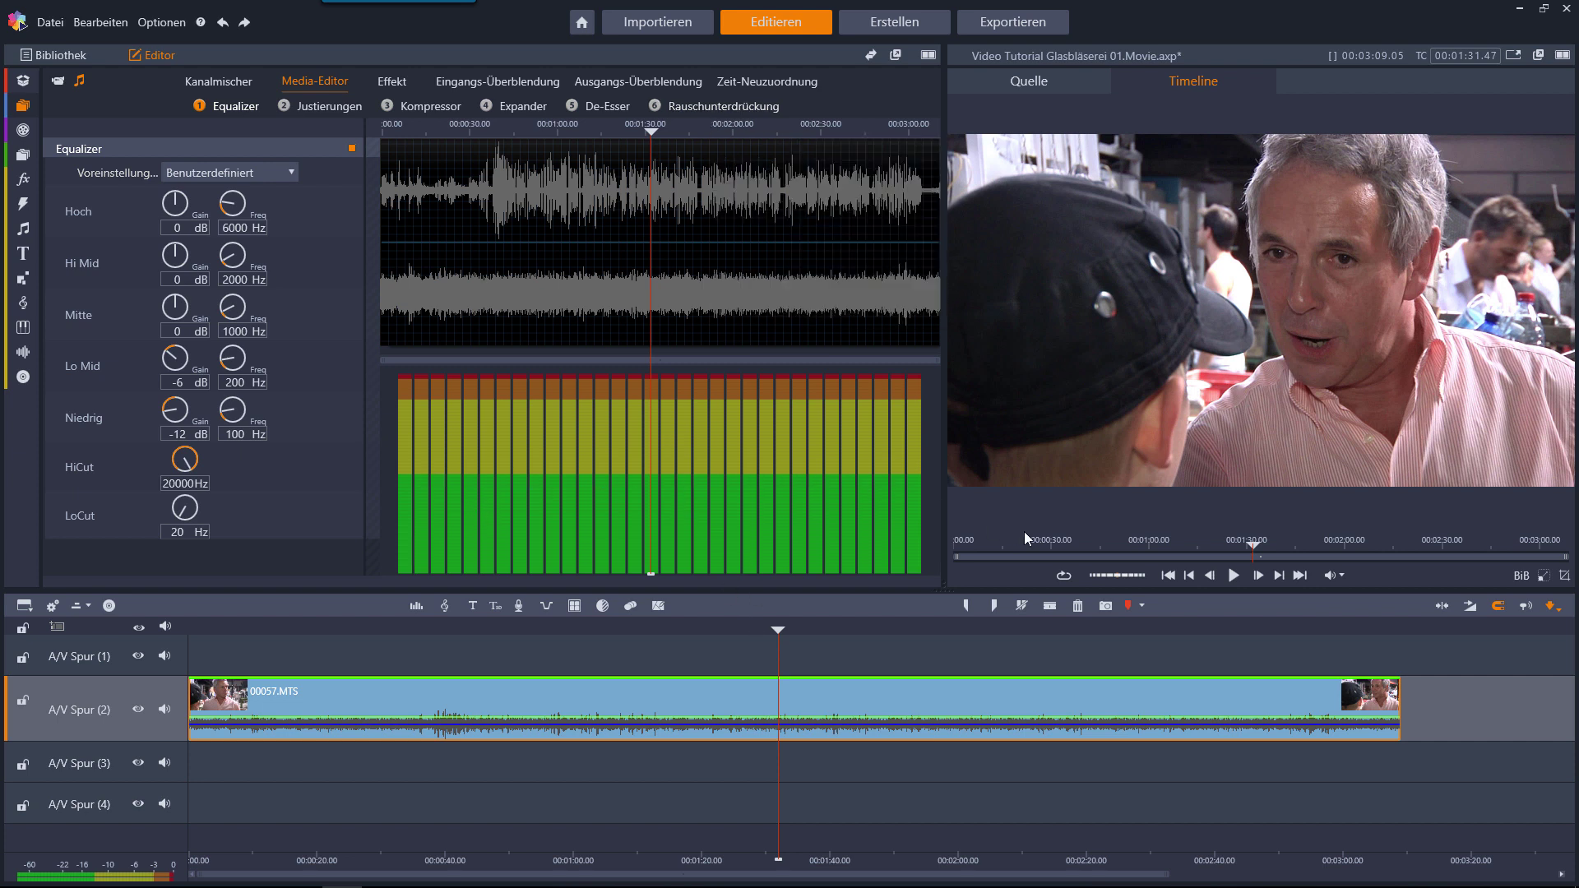
left_click(1329, 576)
left_click(581, 627)
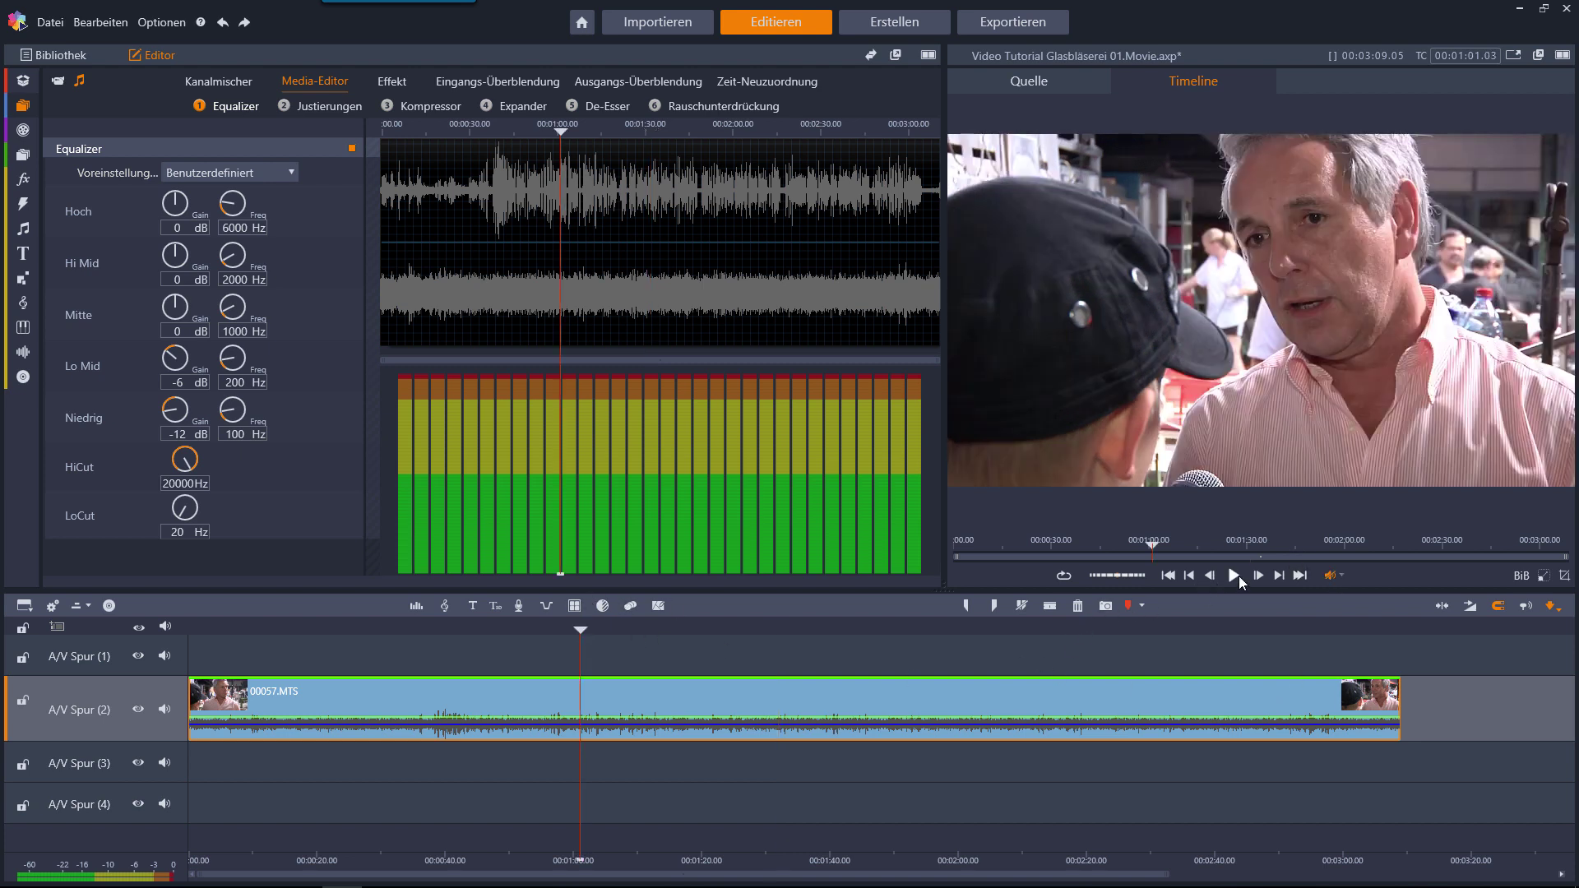
left_click(1238, 575)
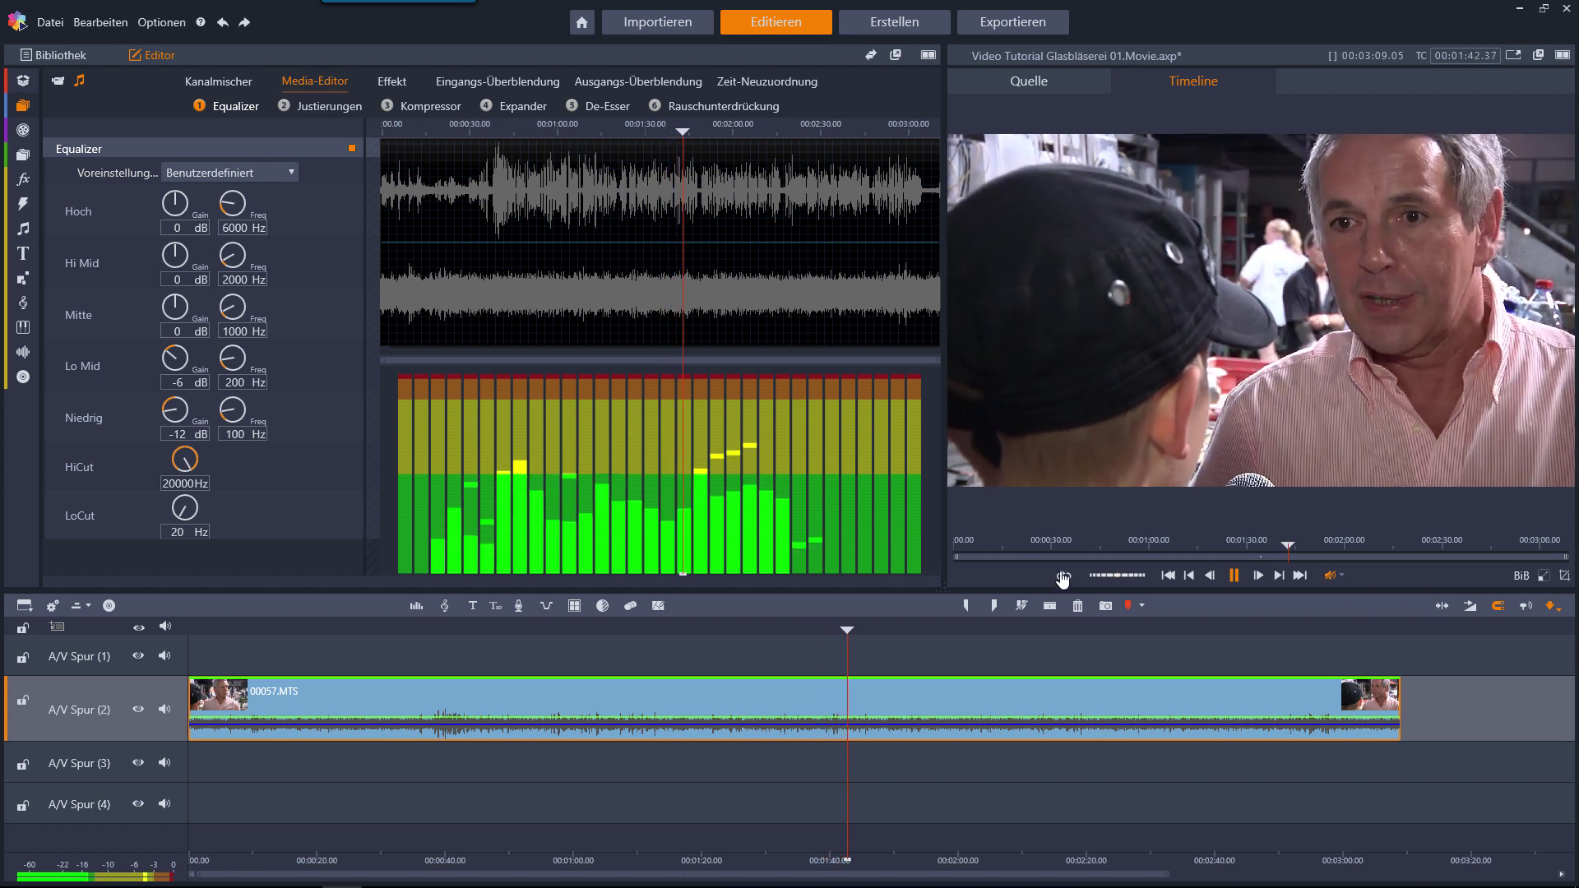
left_click(1234, 575)
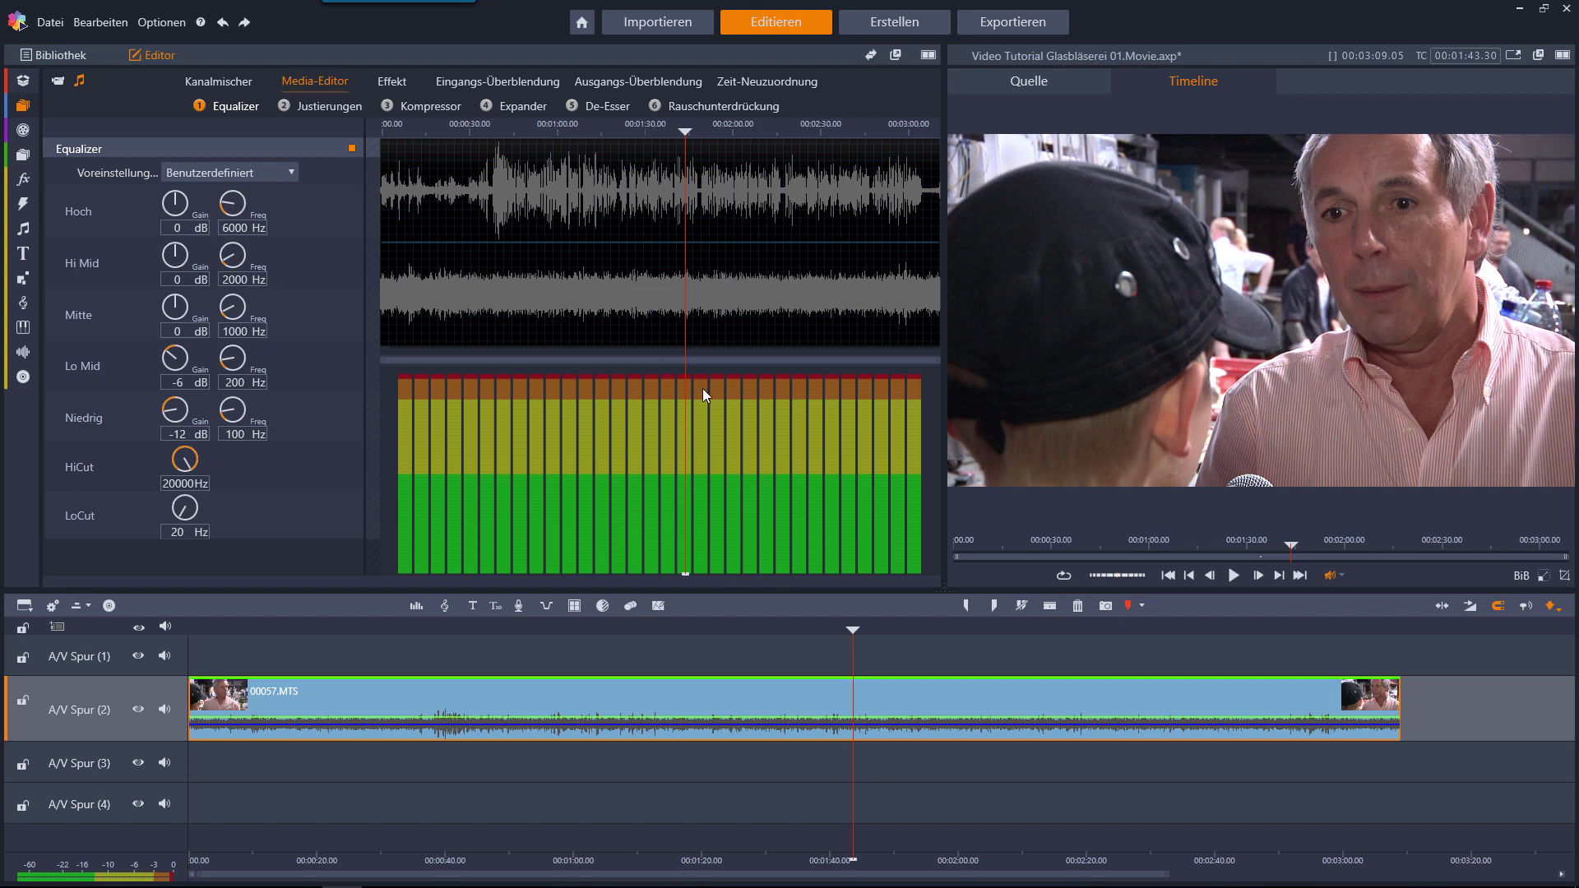
Step: Set noise reduction with Pegel 0.4, enable Wind entfernen, and listen to the clip from about 00:01:23
left_click(723, 106)
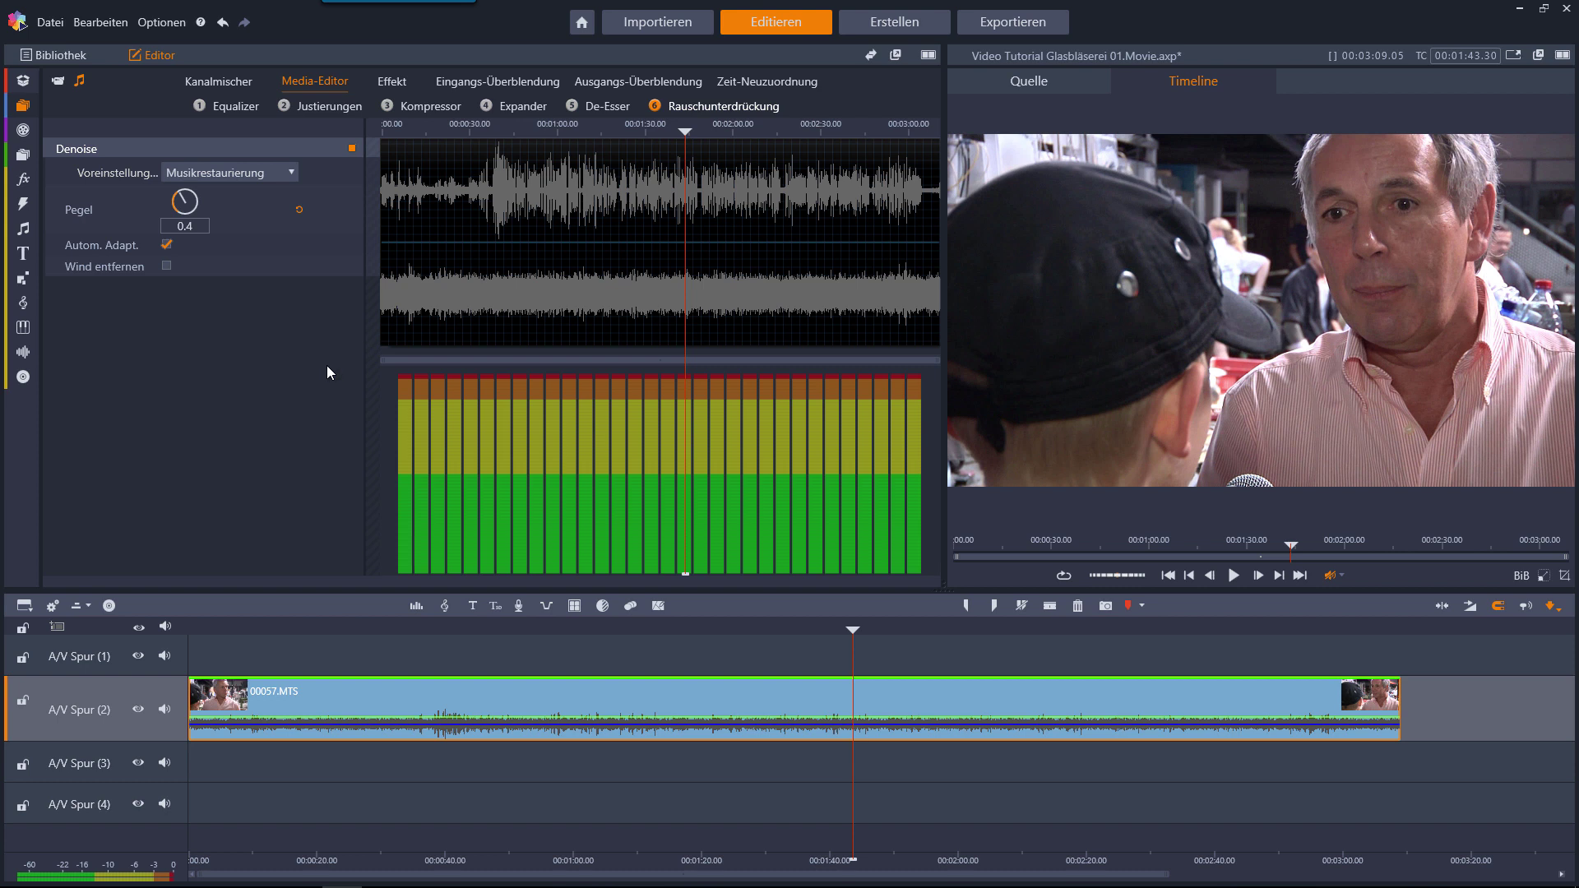
mouse_move(184, 201)
left_click(721, 630)
left_click(1236, 575)
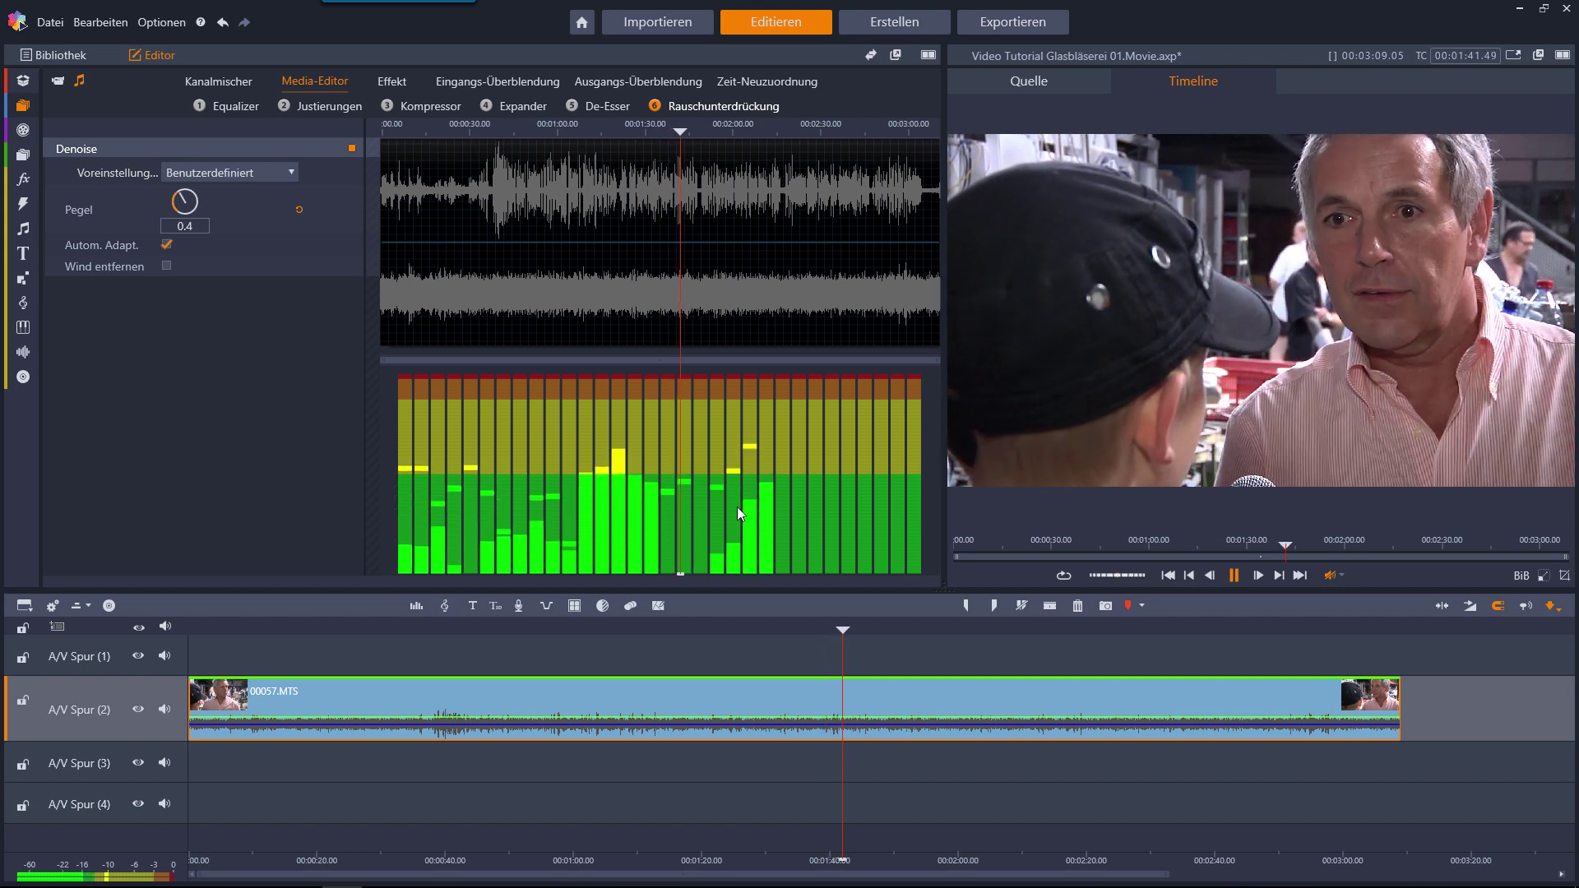
left_click(166, 266)
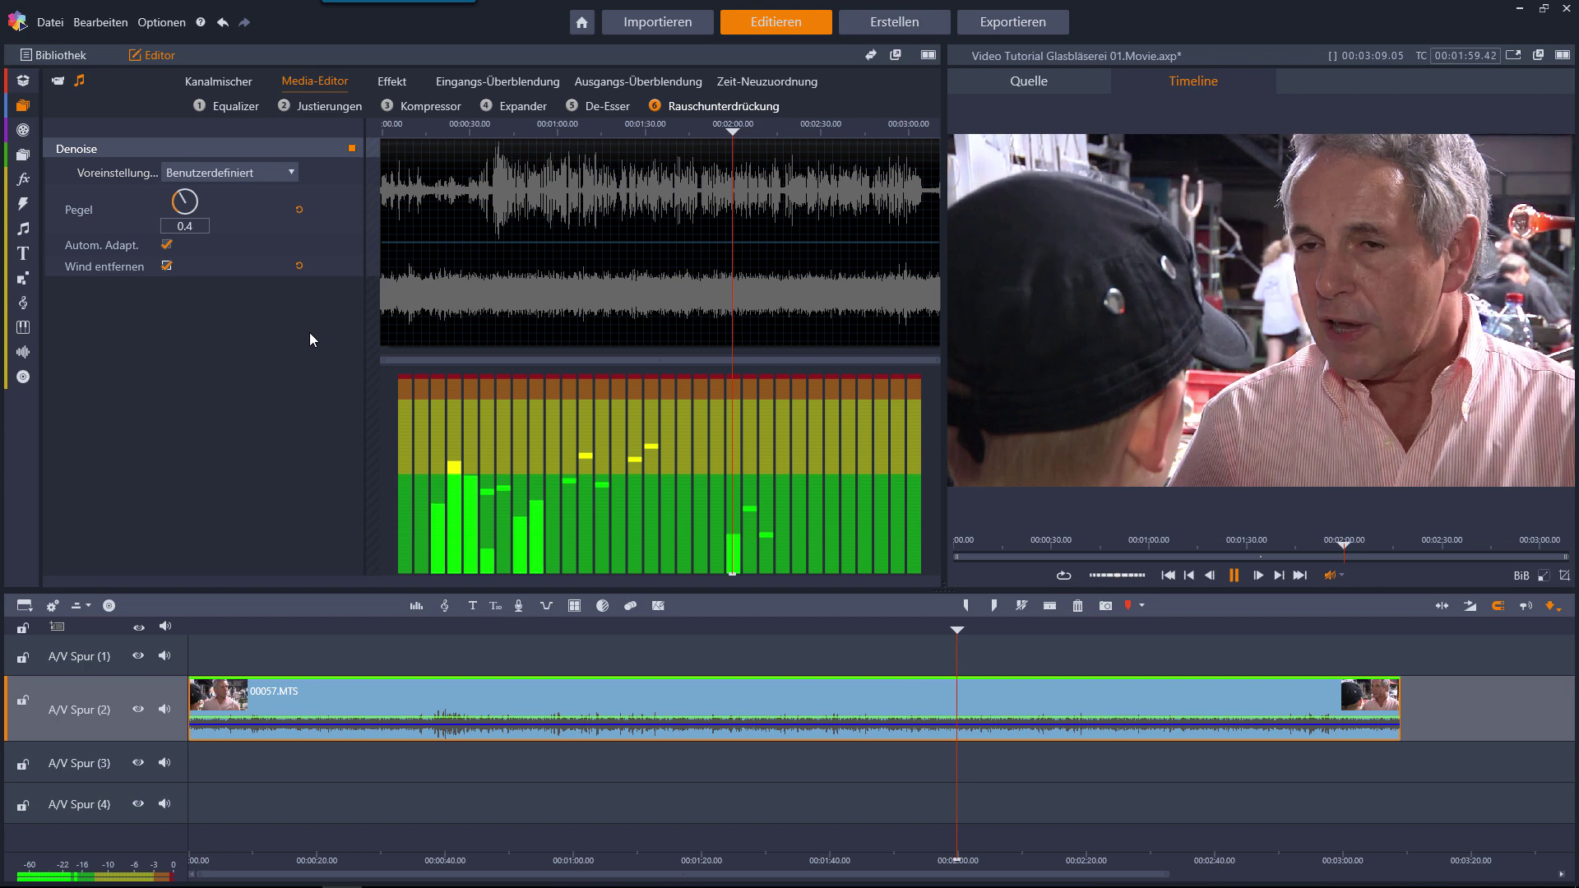
left_click(1234, 576)
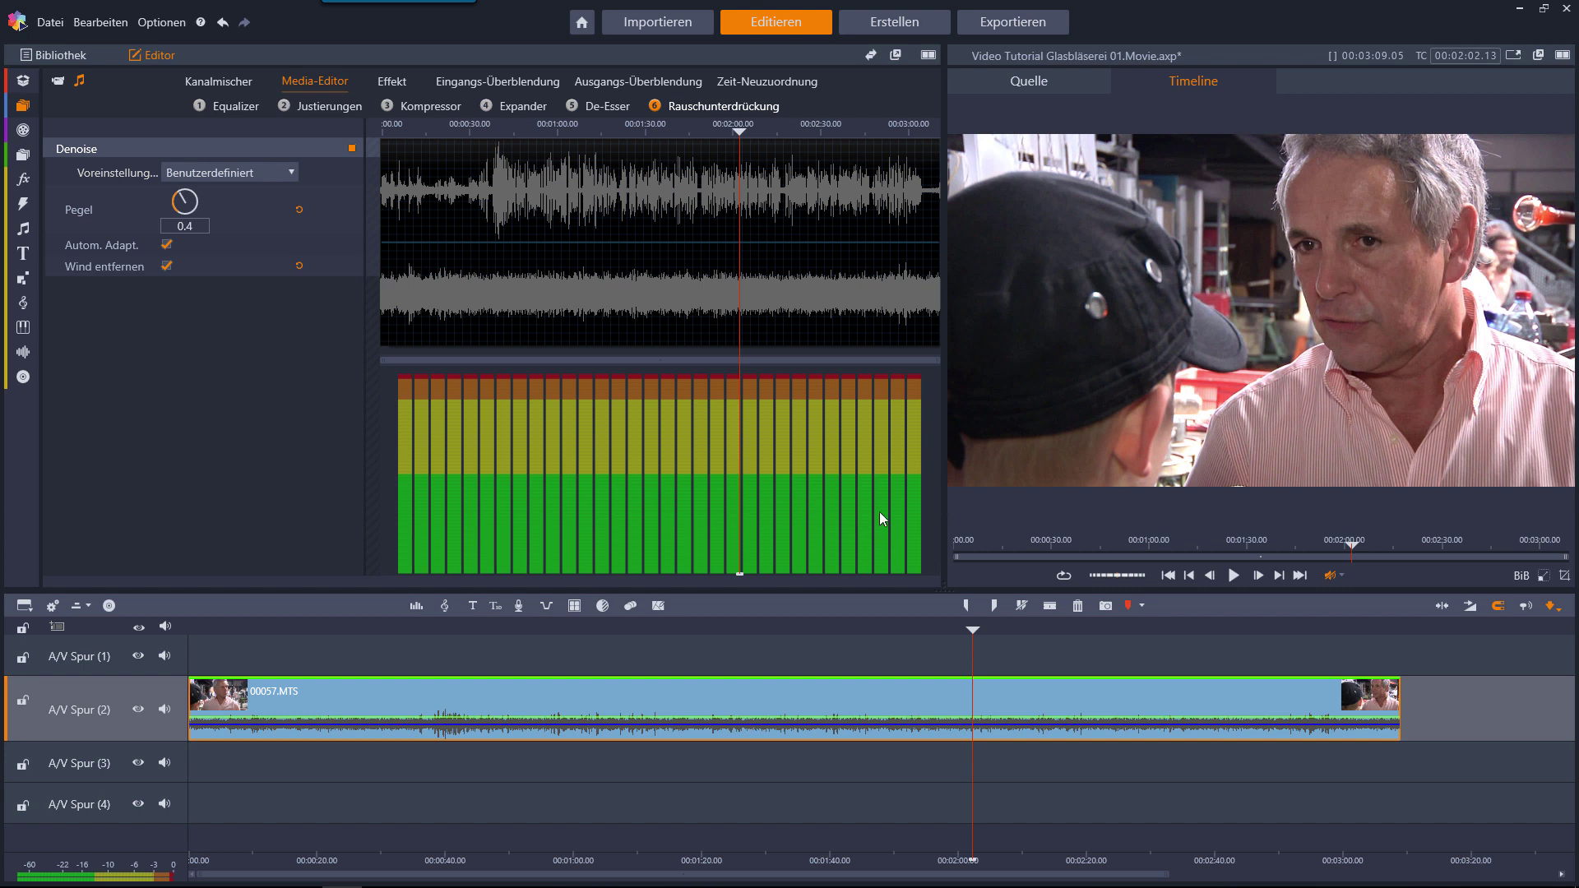
Step: Reset the equalizer to Keine Voreinstellung, return to the library, and move the playhead to about 00:01:42
left_click(219, 108)
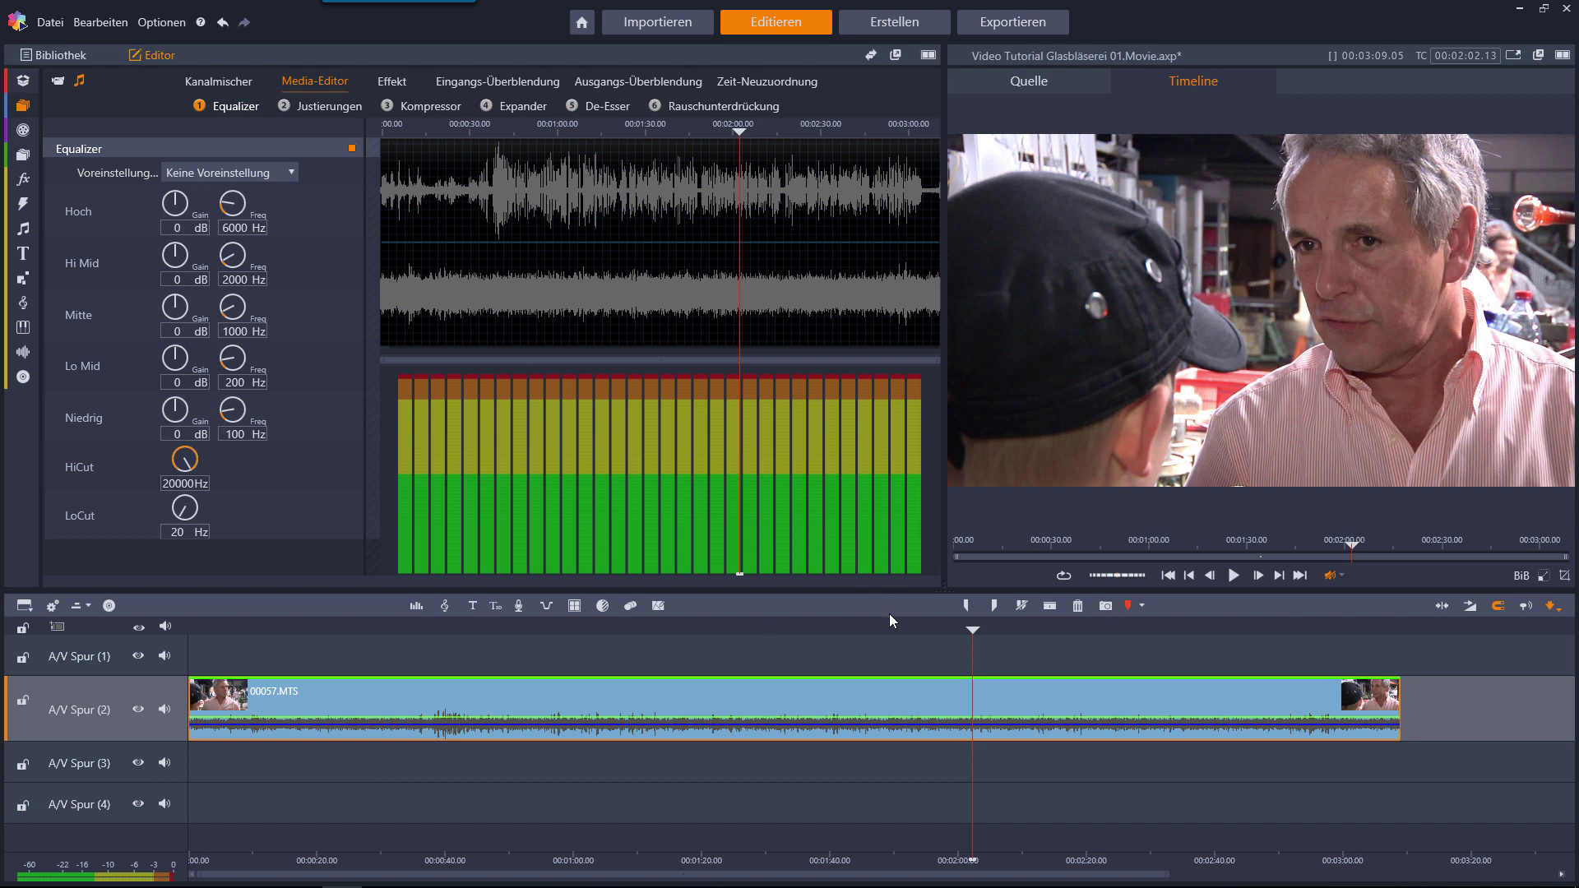
left_click_drag(880, 625, 866, 627)
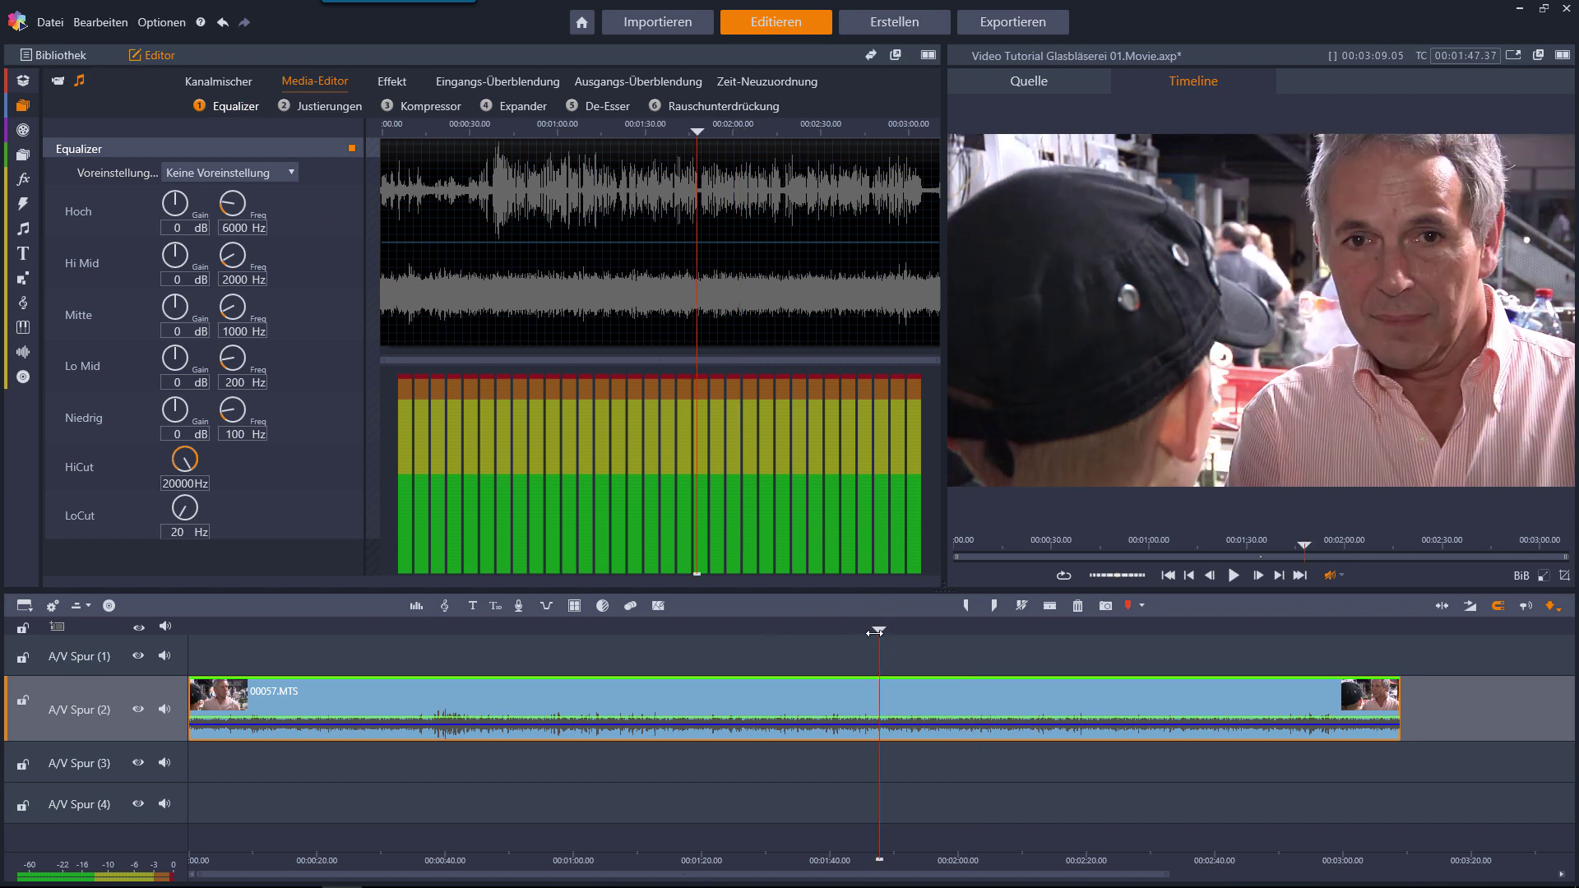
left_click(78, 61)
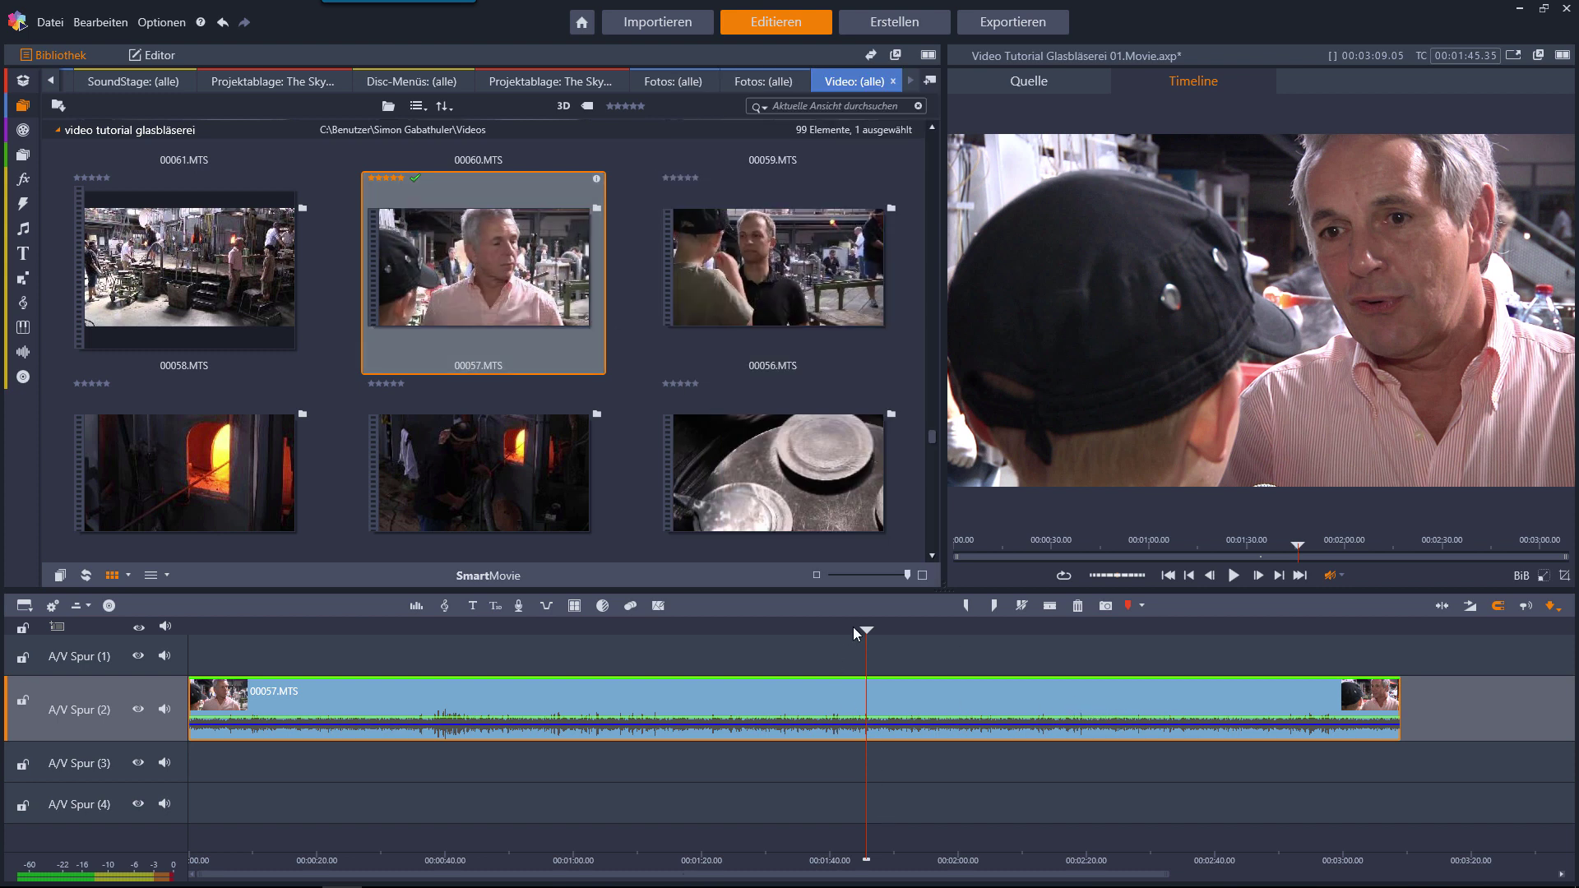
left_click_drag(865, 629, 847, 629)
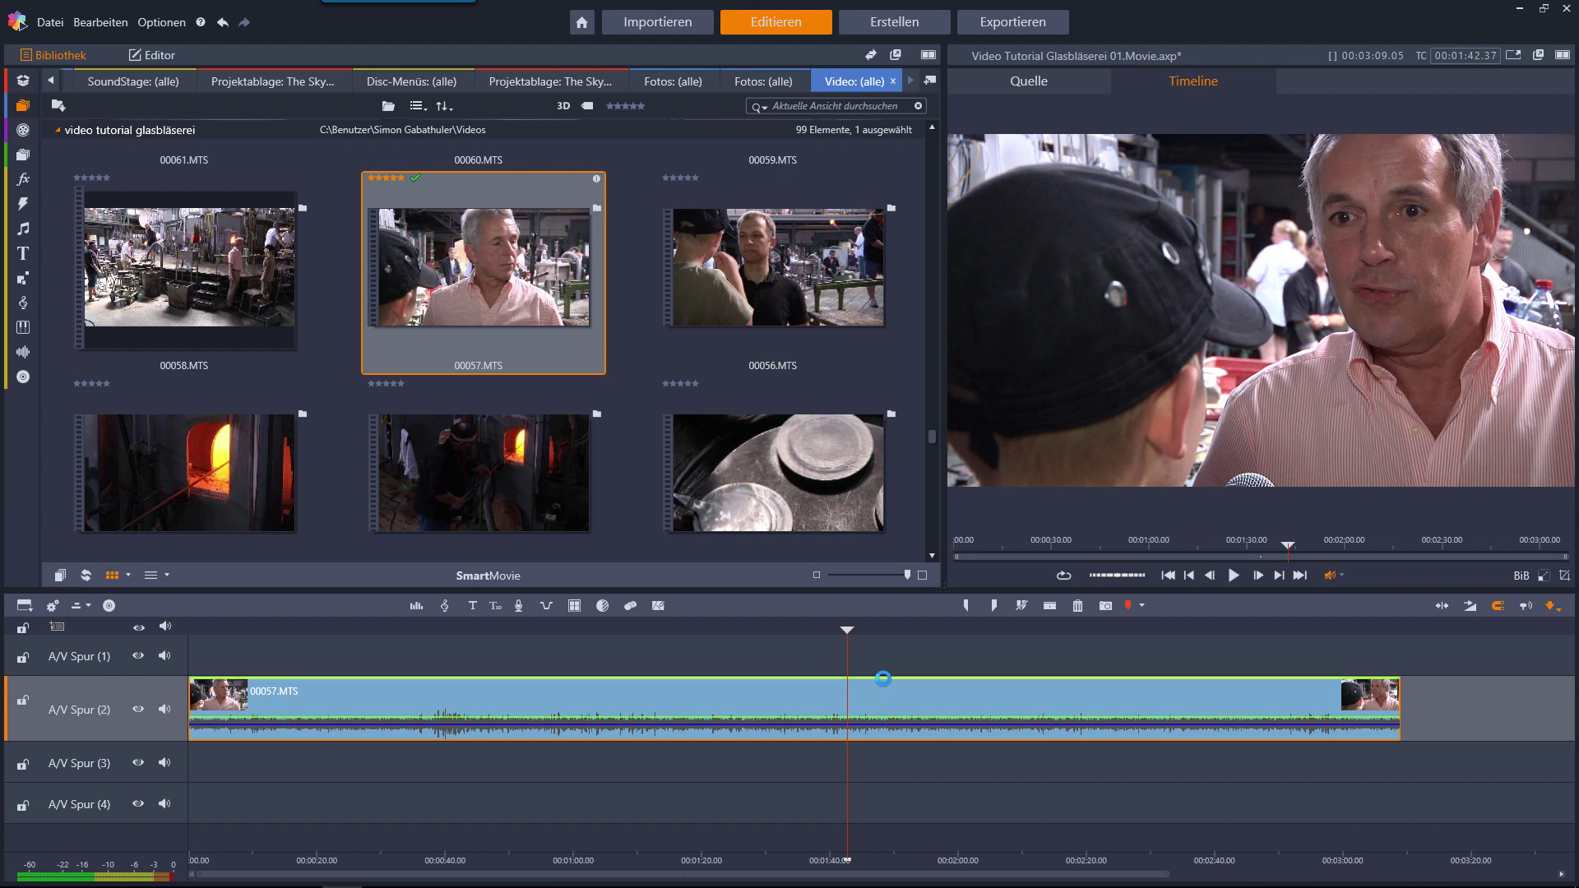
Step: Revert the 00057.MTS clip's Media-Editor corrections to the original and move the playhead to about 00:01:32
right_click(817, 680)
mouse_move(829, 692)
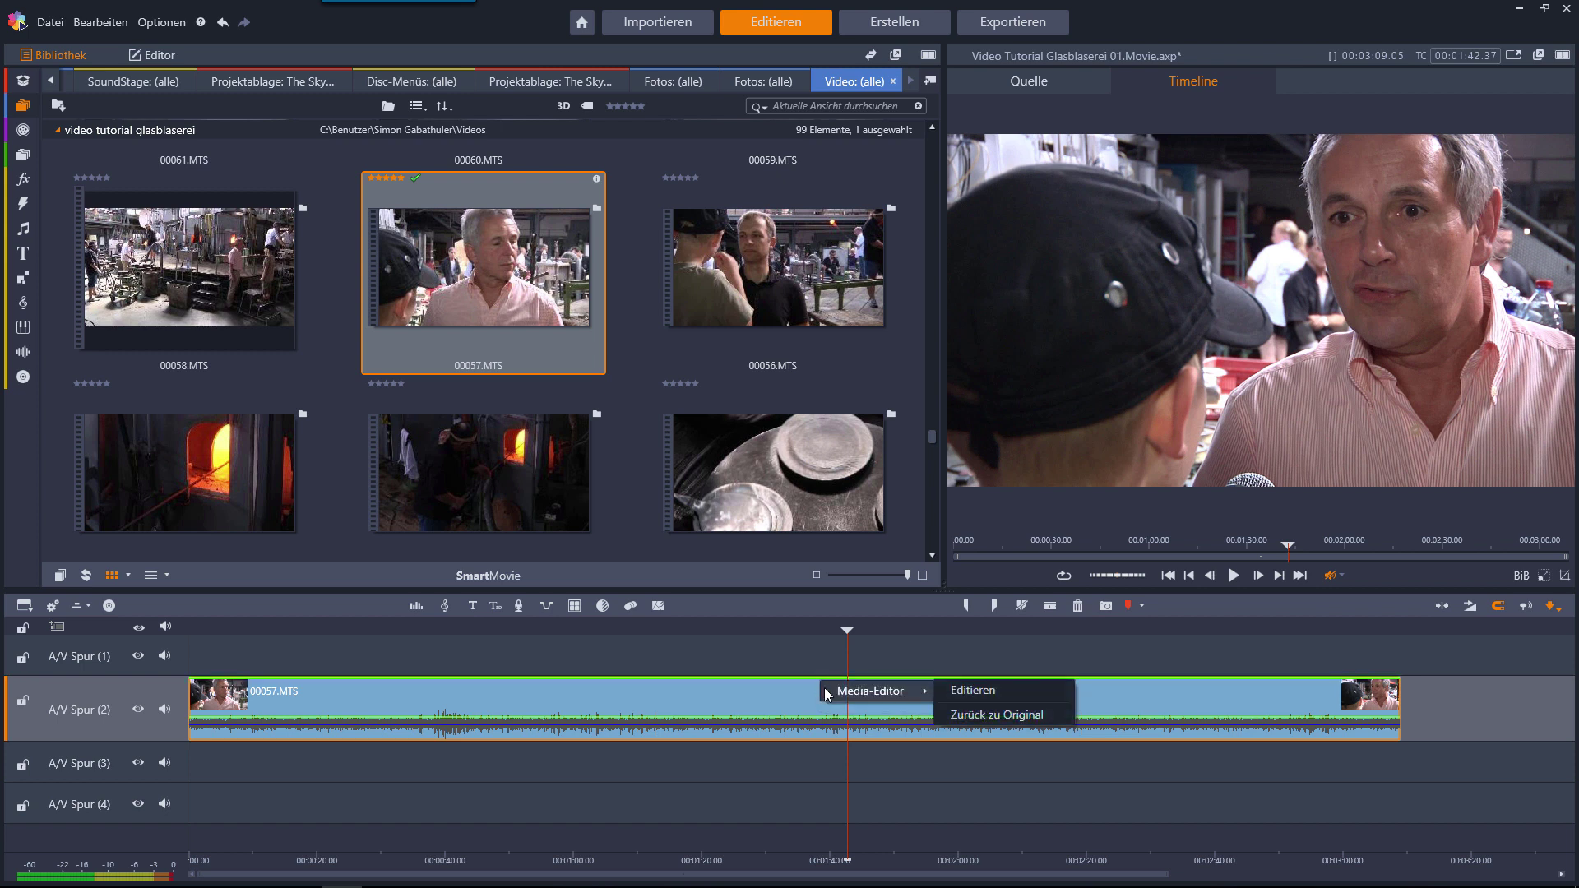
left_click(982, 713)
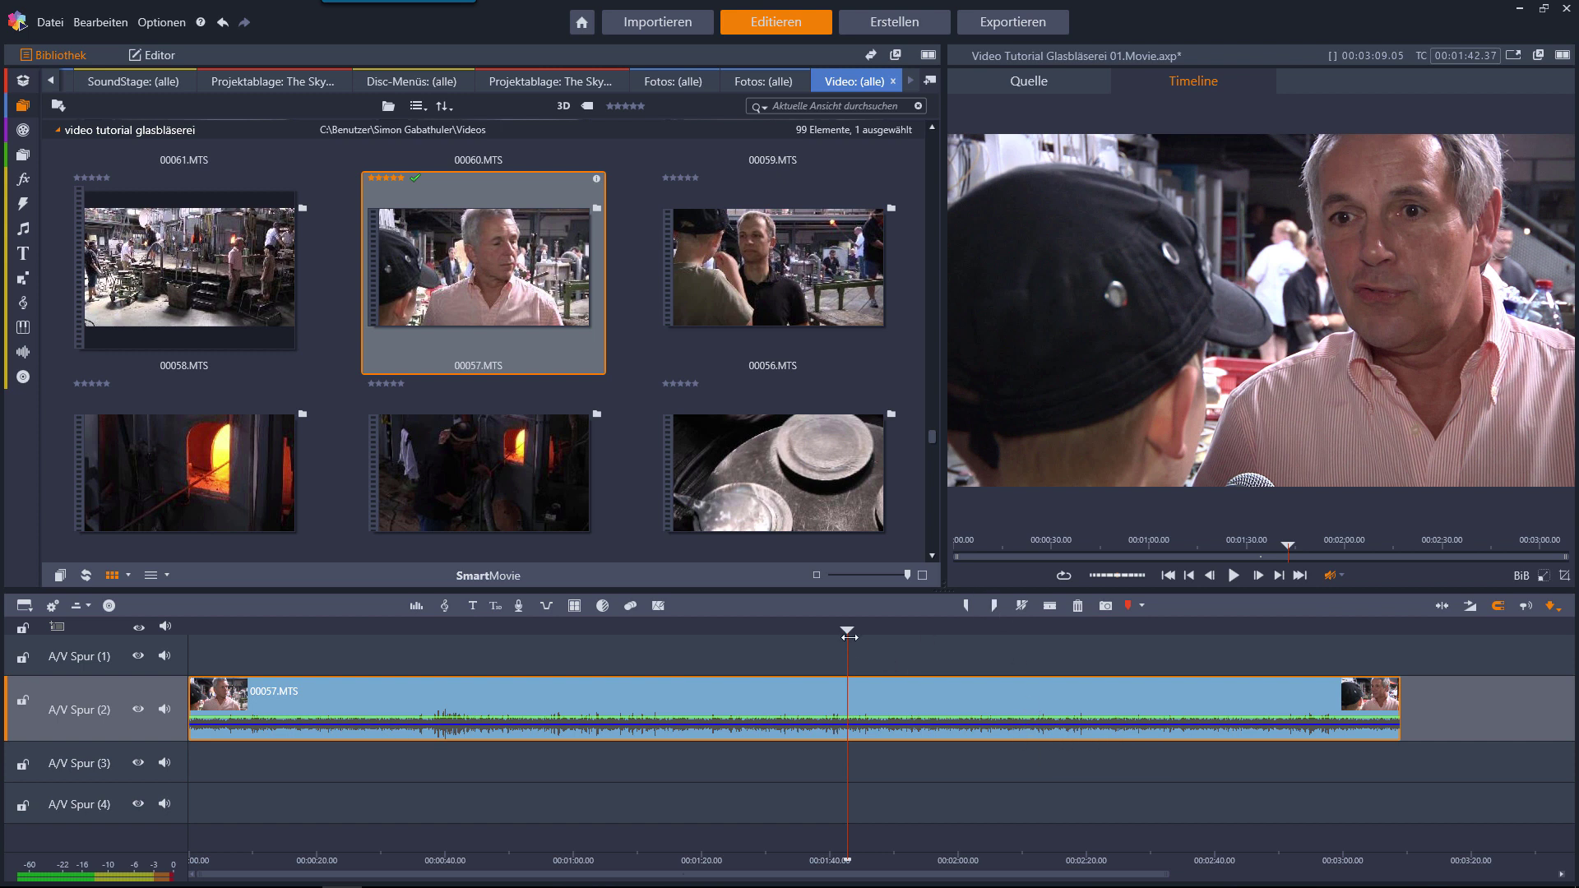
left_click_drag(848, 637, 784, 638)
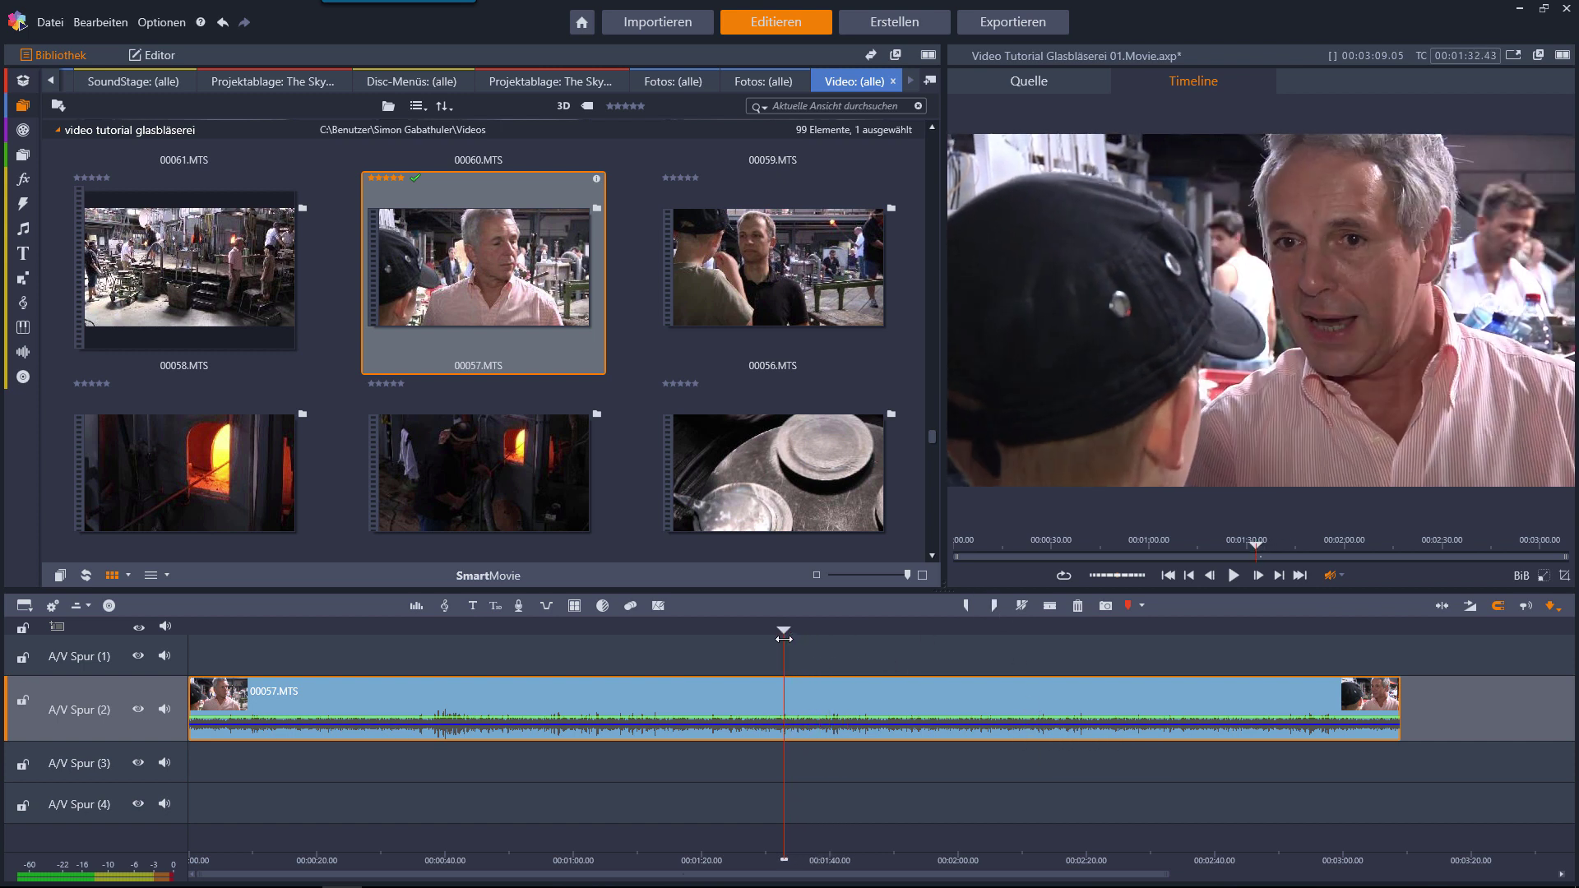